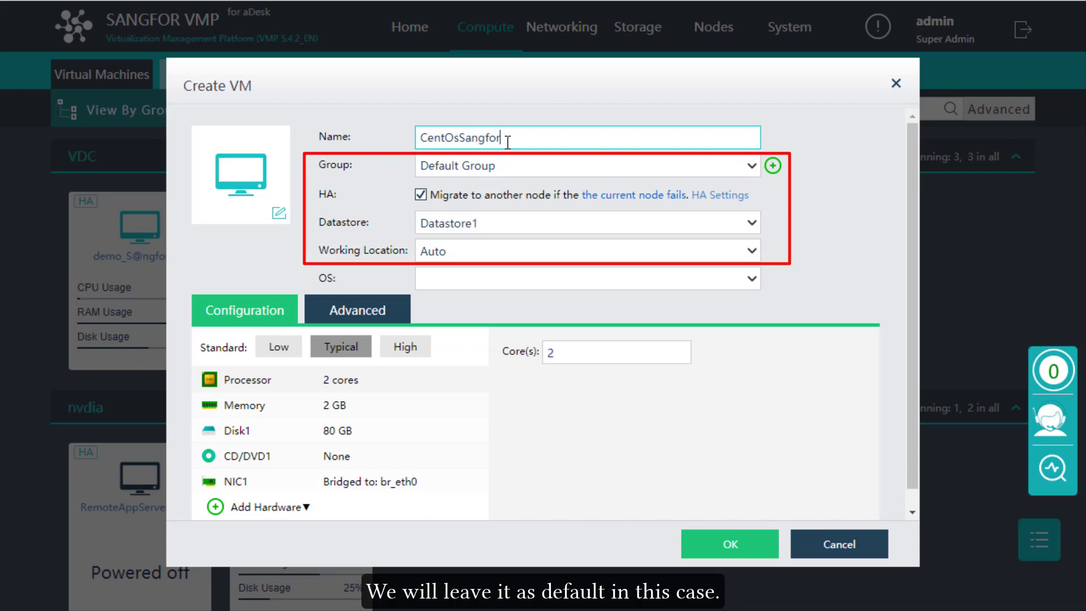
# Step: Set the operating system of the new CentOsSangfor virtual machine to CentOS
pyautogui.click(541, 276)
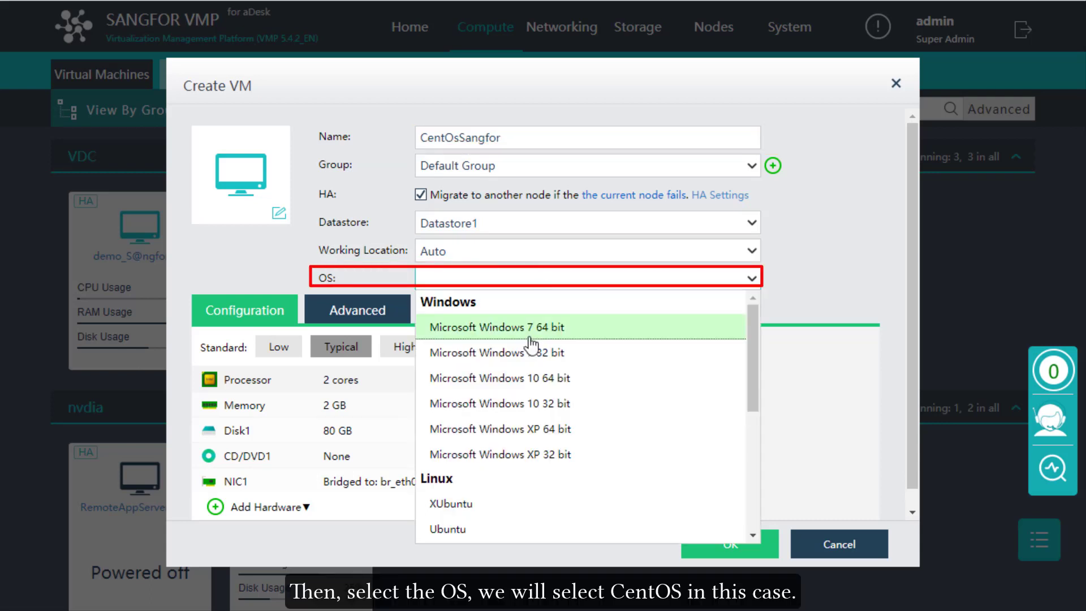
pyautogui.scroll(-3, 529, 367)
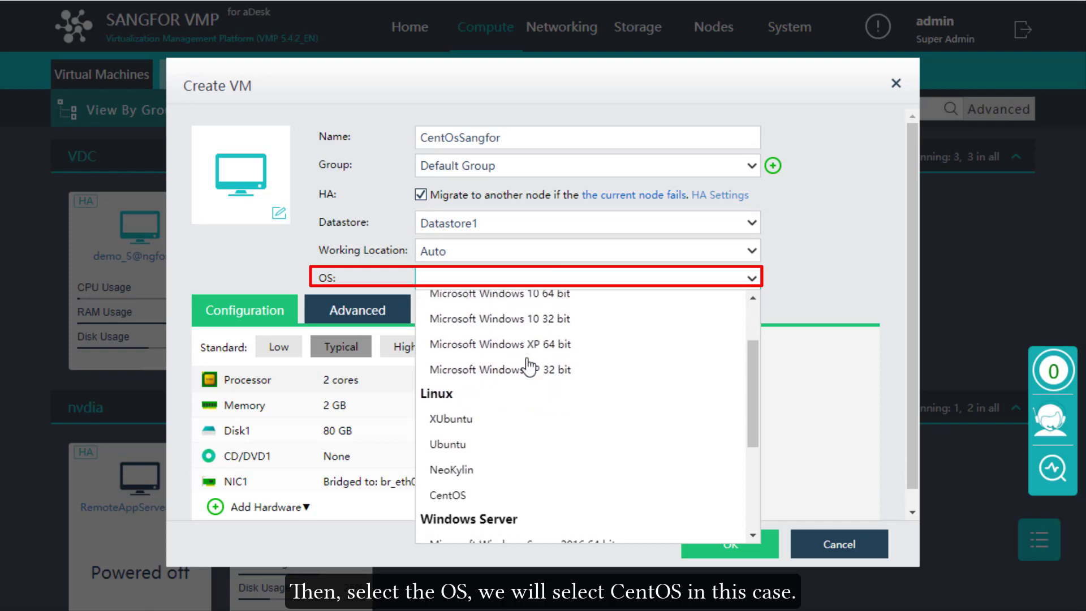
pyautogui.click(497, 498)
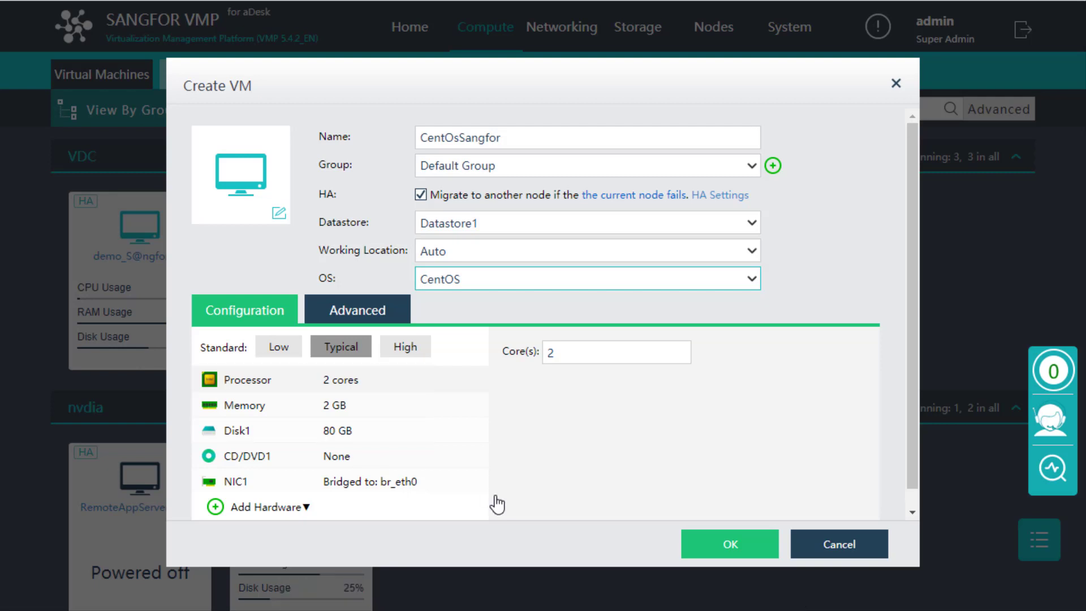
# Step: Set CD/DVD1 to load an ISO image and upload CentOS7-x86_64-Everything-1611.iso from the local disk to /Datastore1/iso/
pyautogui.click(362, 459)
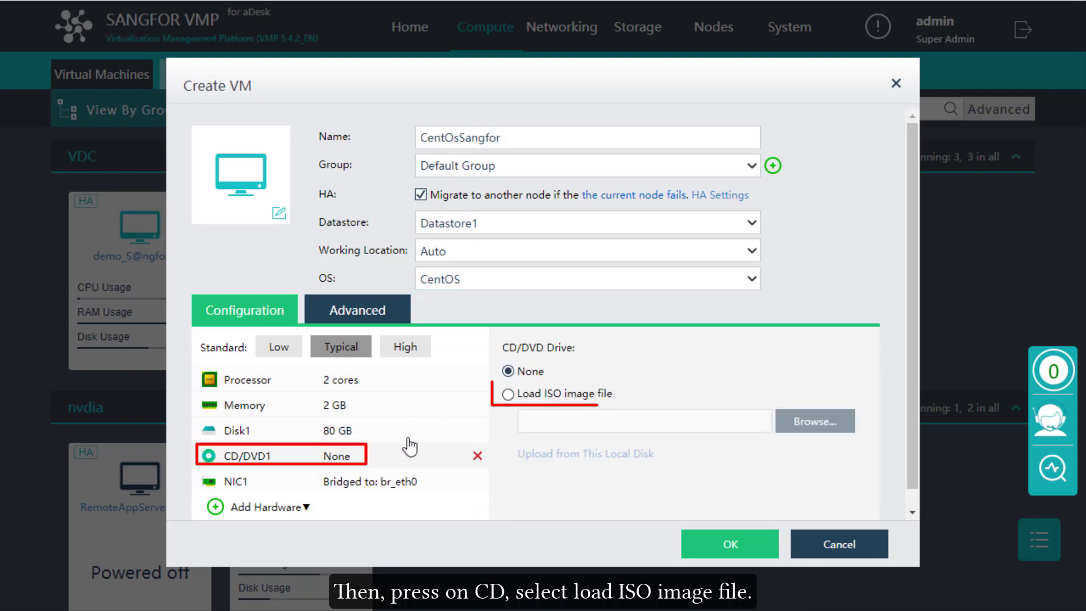
pyautogui.click(509, 394)
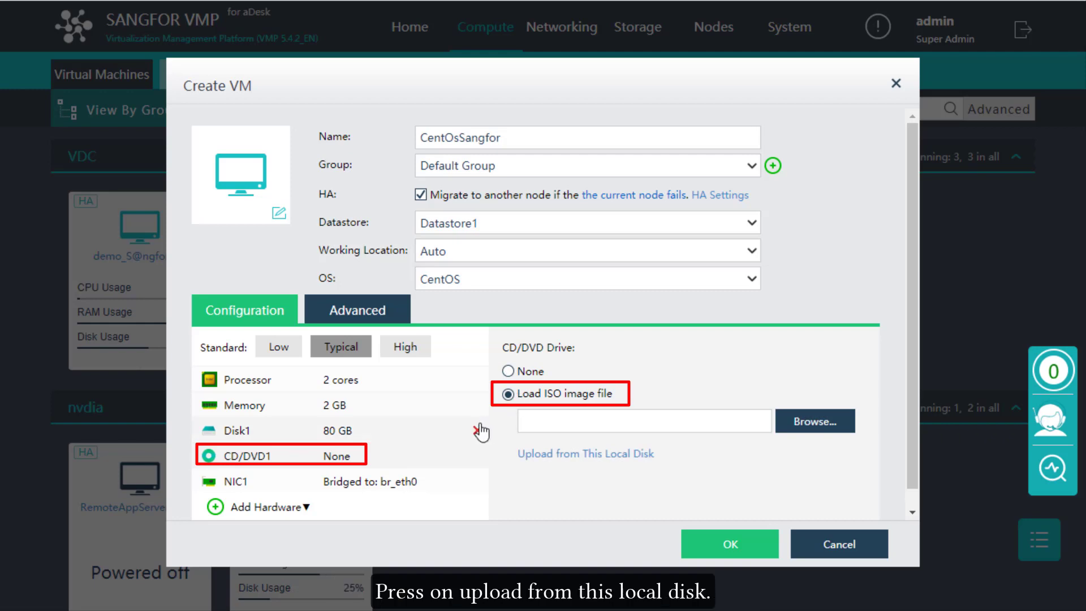
pyautogui.click(556, 455)
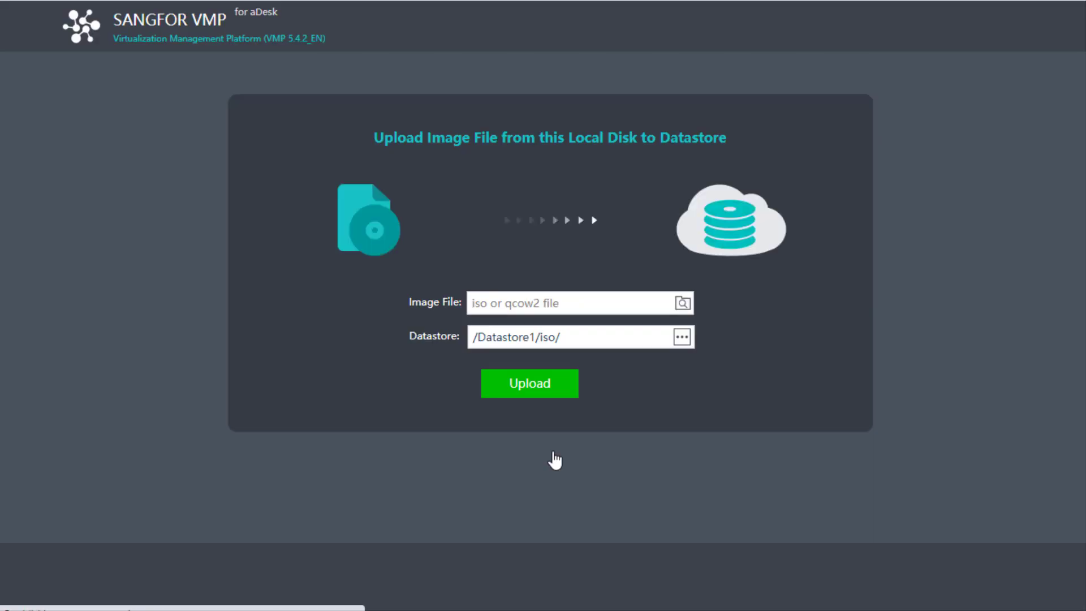
pyautogui.click(683, 304)
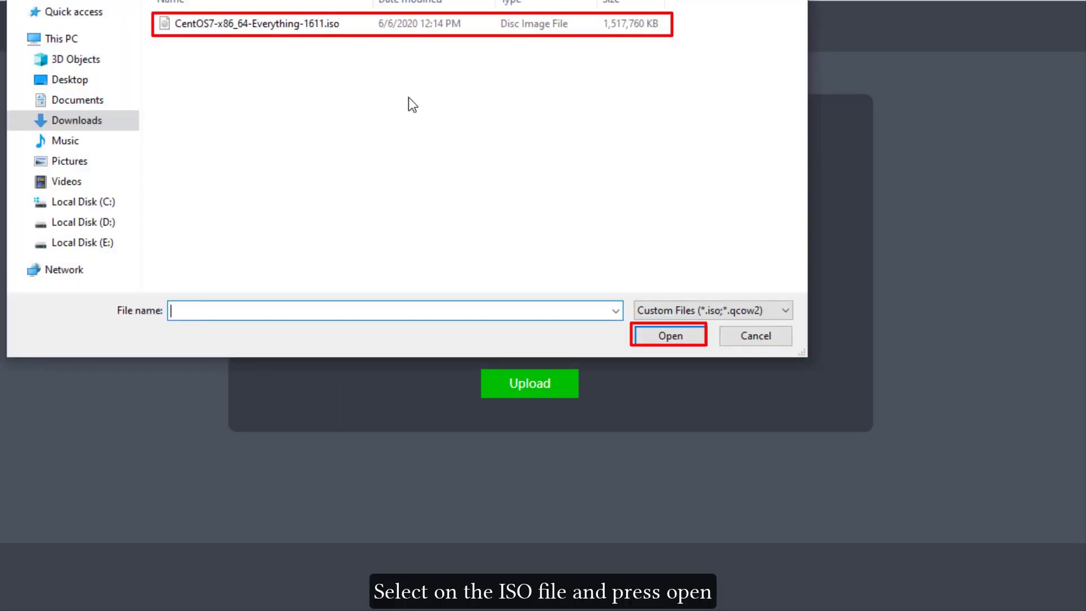
pyautogui.click(317, 24)
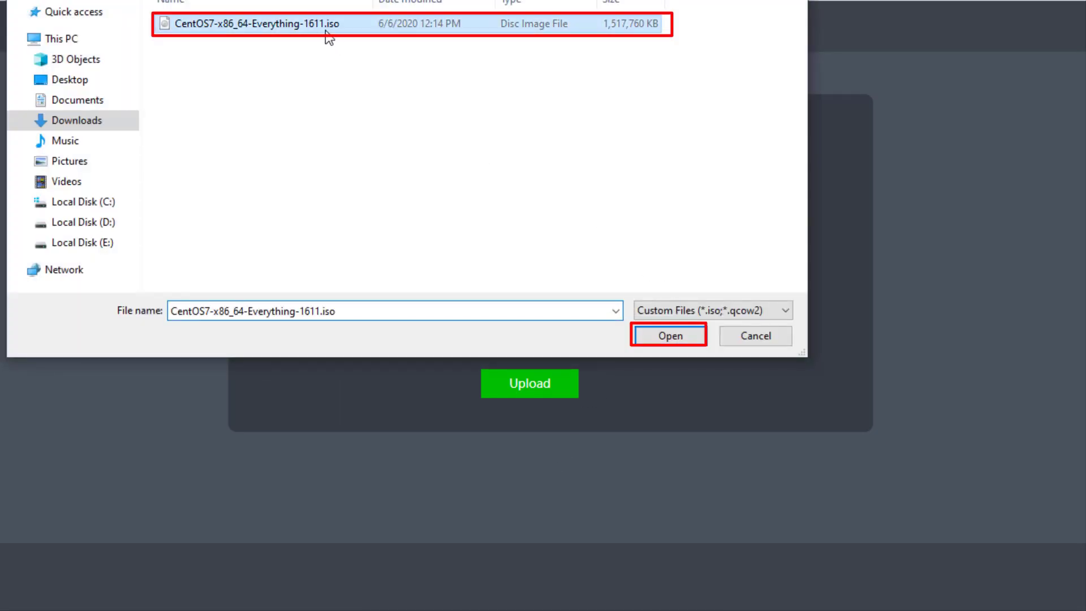
pyautogui.click(682, 340)
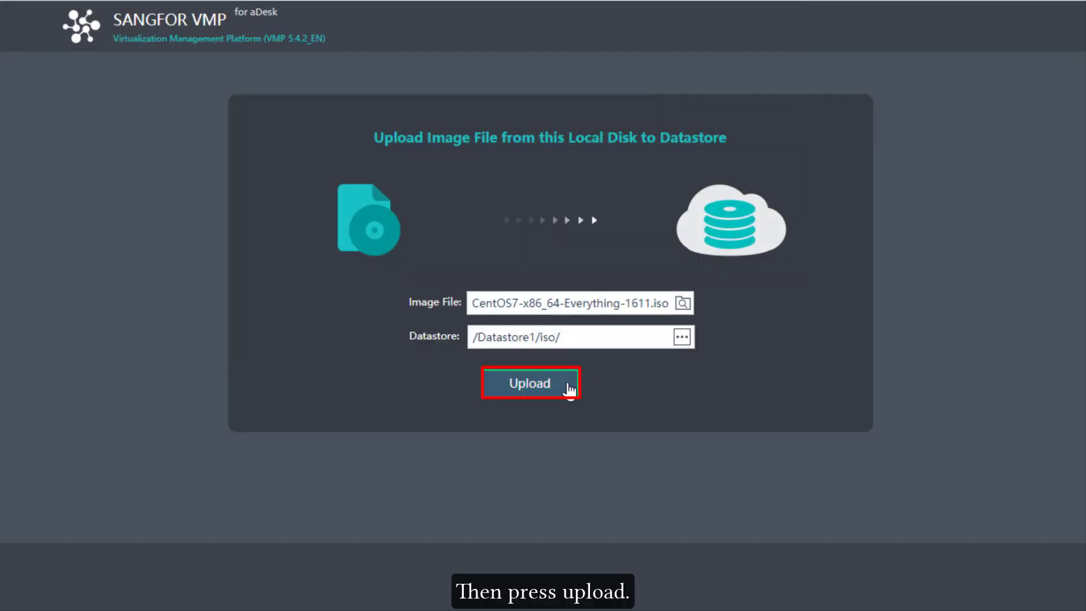
pyautogui.click(566, 389)
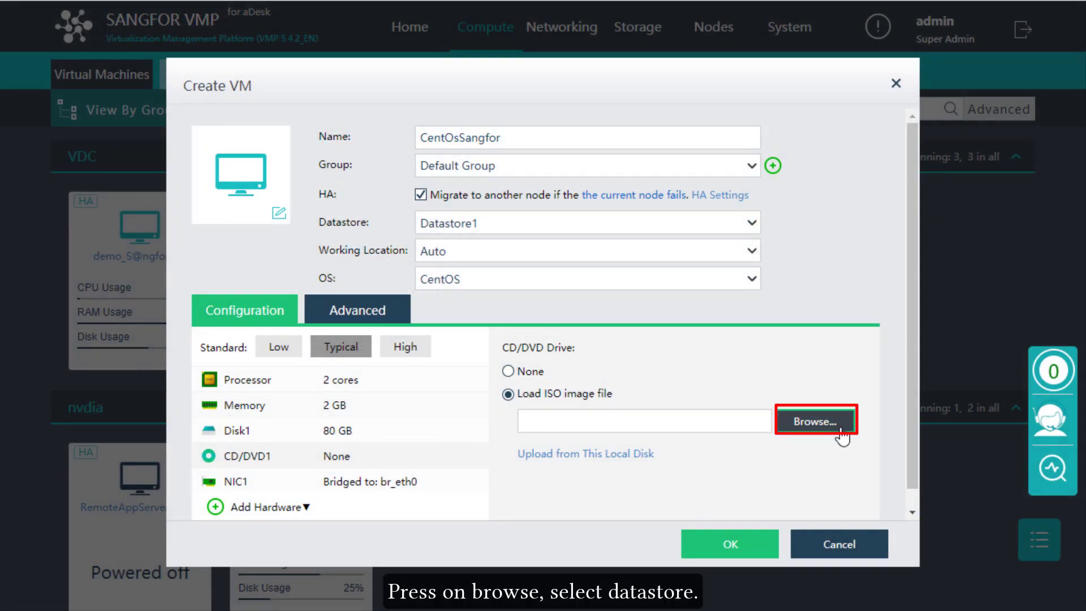
# Step: Load CentOS-7-x86_64-Everything-1611.iso from the Datastore1 iso folder into CD/DVD1 and create the virtual machine
pyautogui.click(792, 425)
pyautogui.click(251, 204)
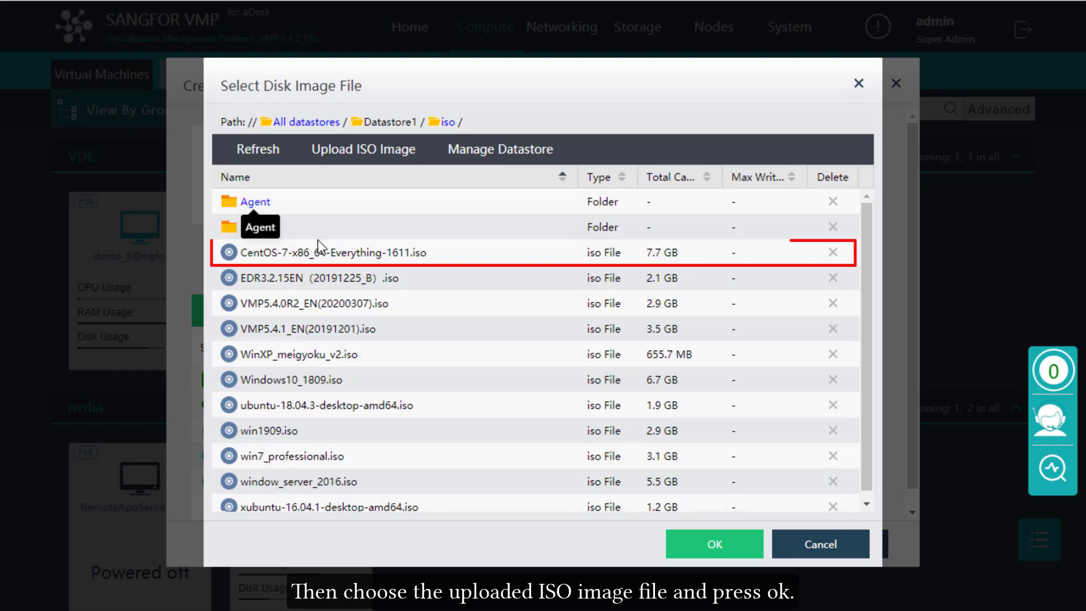
pyautogui.click(327, 253)
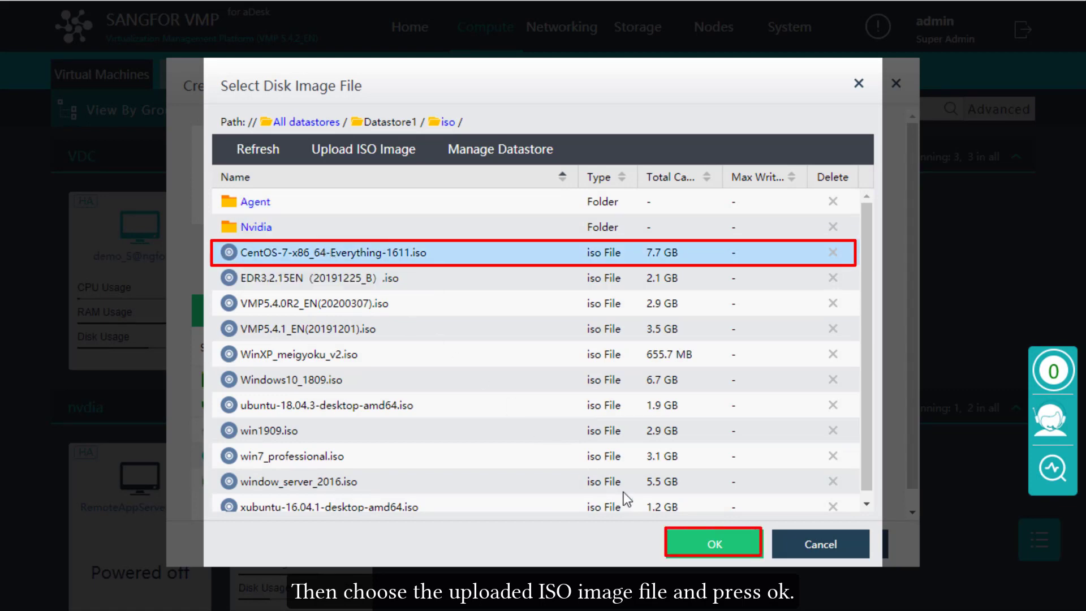
pyautogui.click(692, 547)
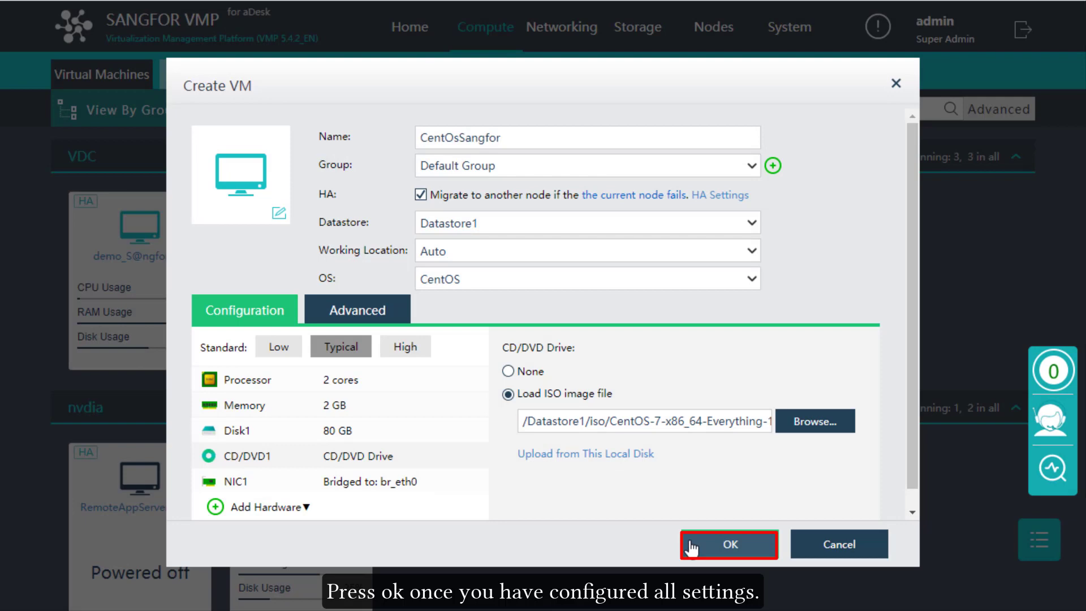
pyautogui.click(691, 546)
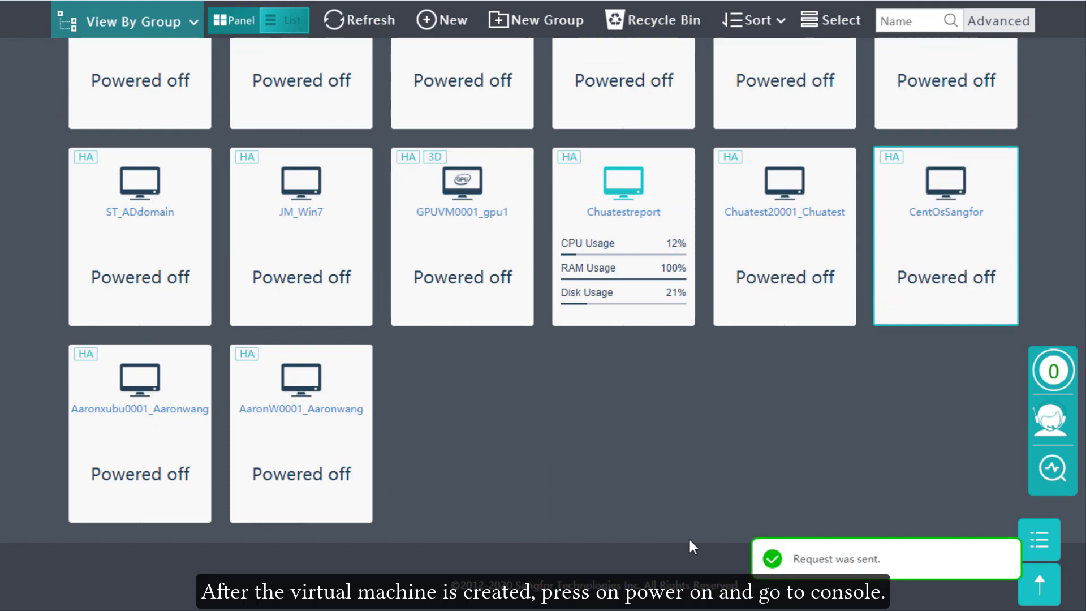
# Step: Power on the CentOsSangfor virtual machine and open its console
pyautogui.moveTo(887, 320)
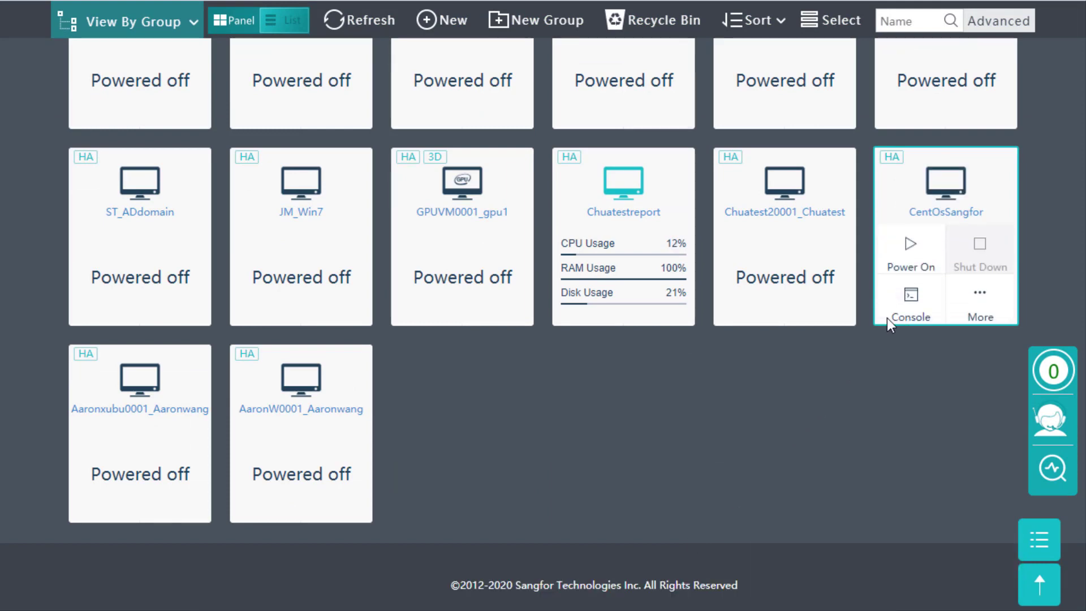
pyautogui.click(904, 256)
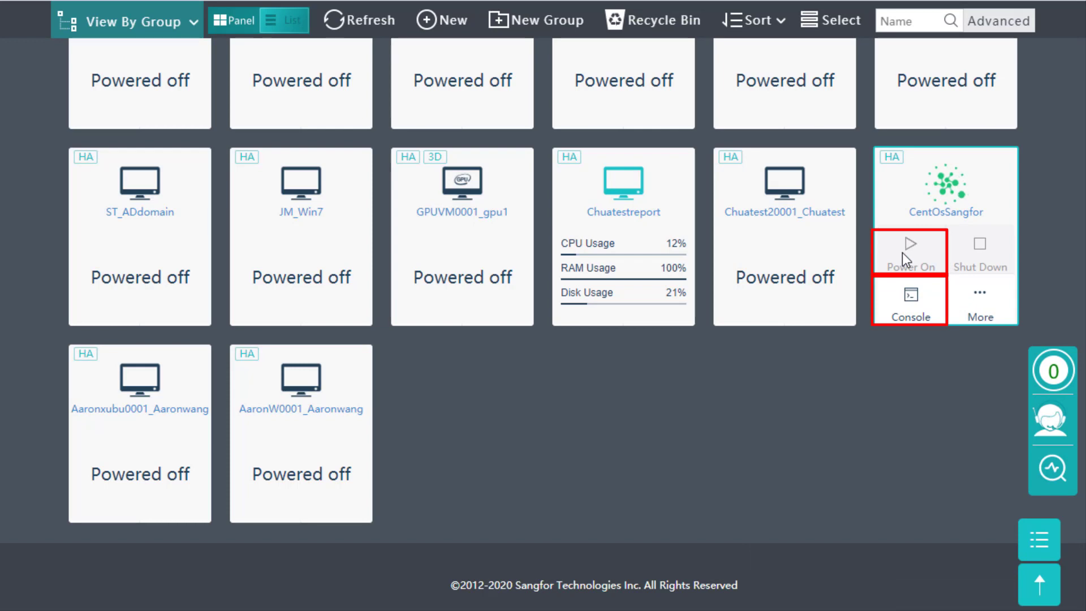
pyautogui.click(897, 304)
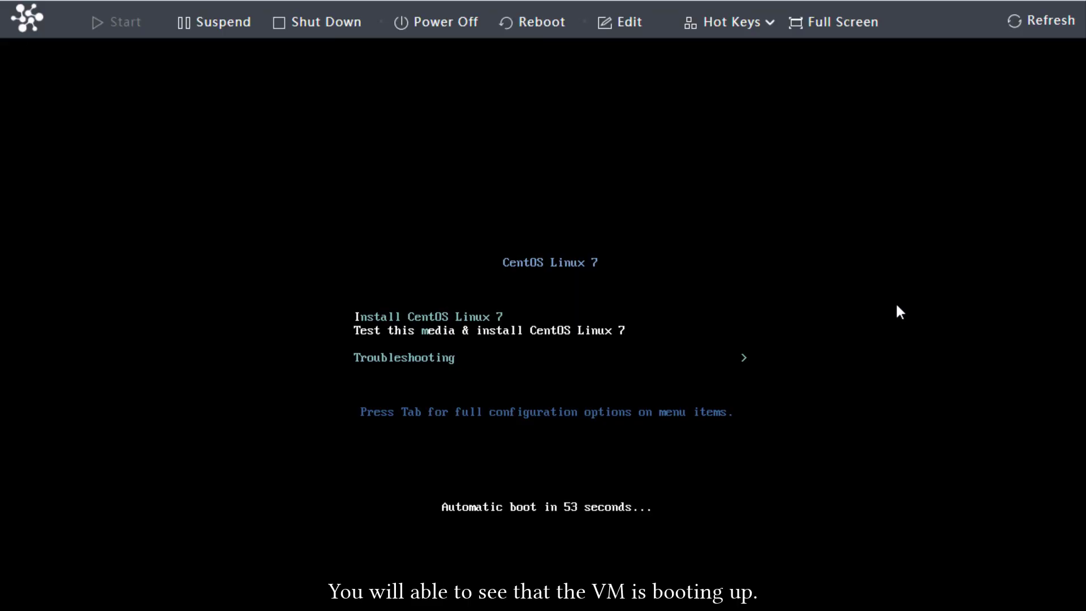
# Step: Boot the CentOS Linux 7 installer and continue with English (United States) as the installation language
pyautogui.press('Return')
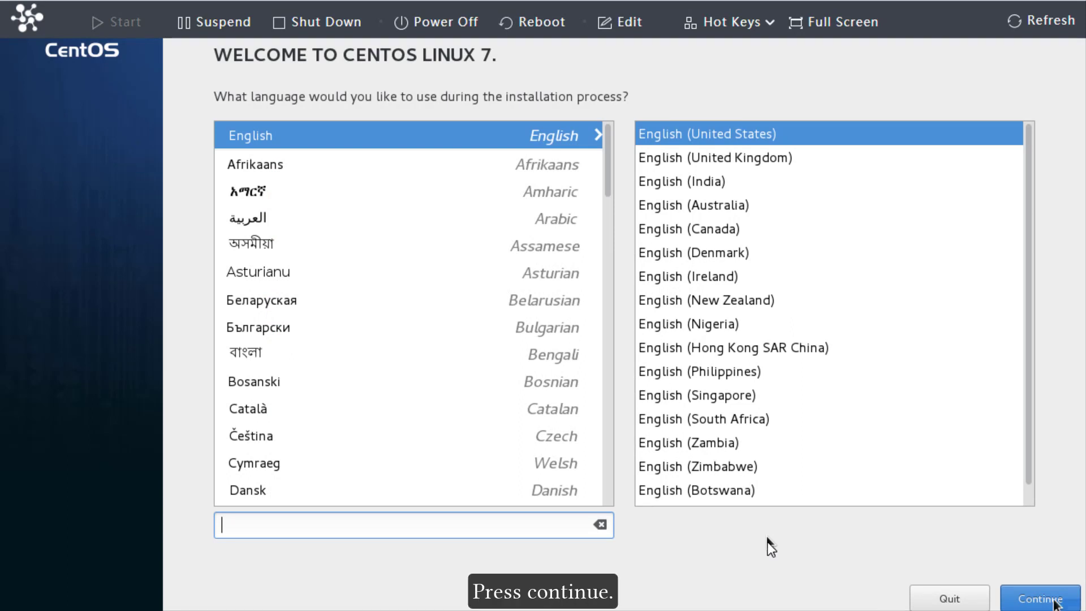
pyautogui.click(1055, 603)
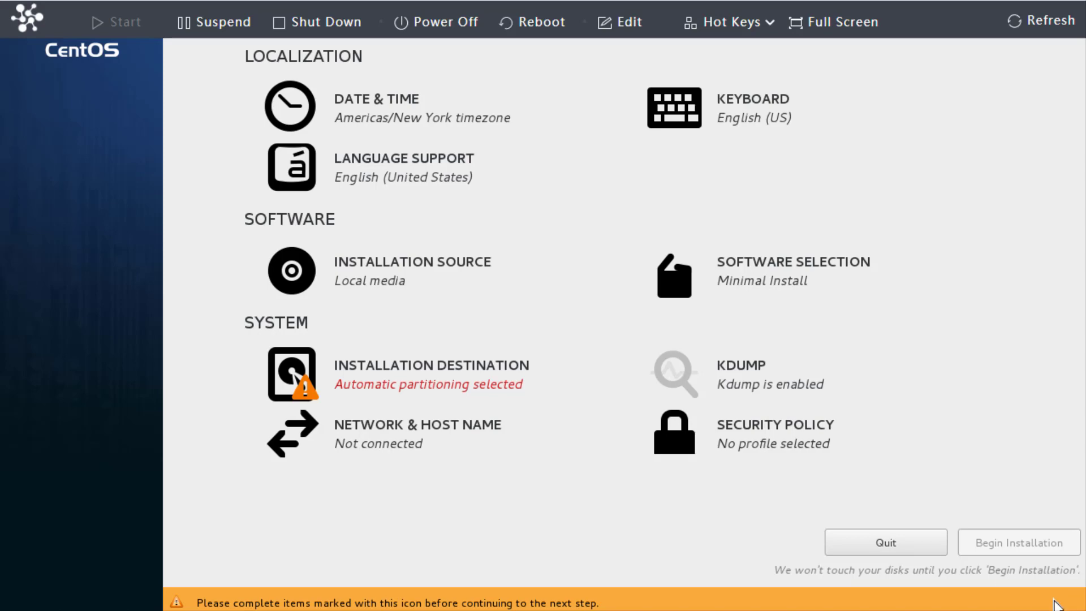
# Step: Set the software selection to the GNOME Desktop base environment without any add-ons
pyautogui.click(774, 280)
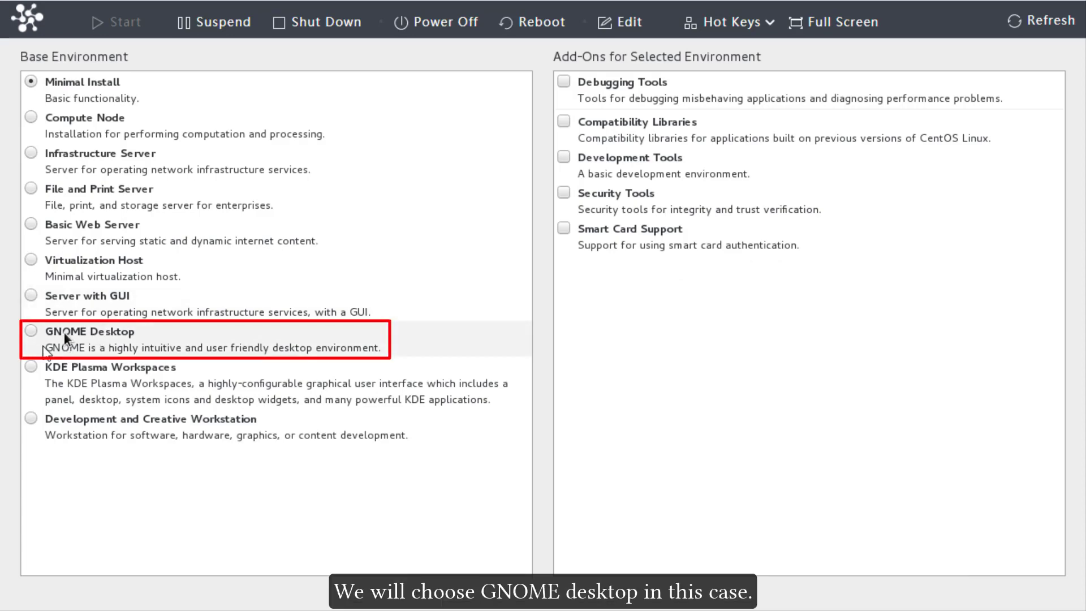
pyautogui.click(29, 340)
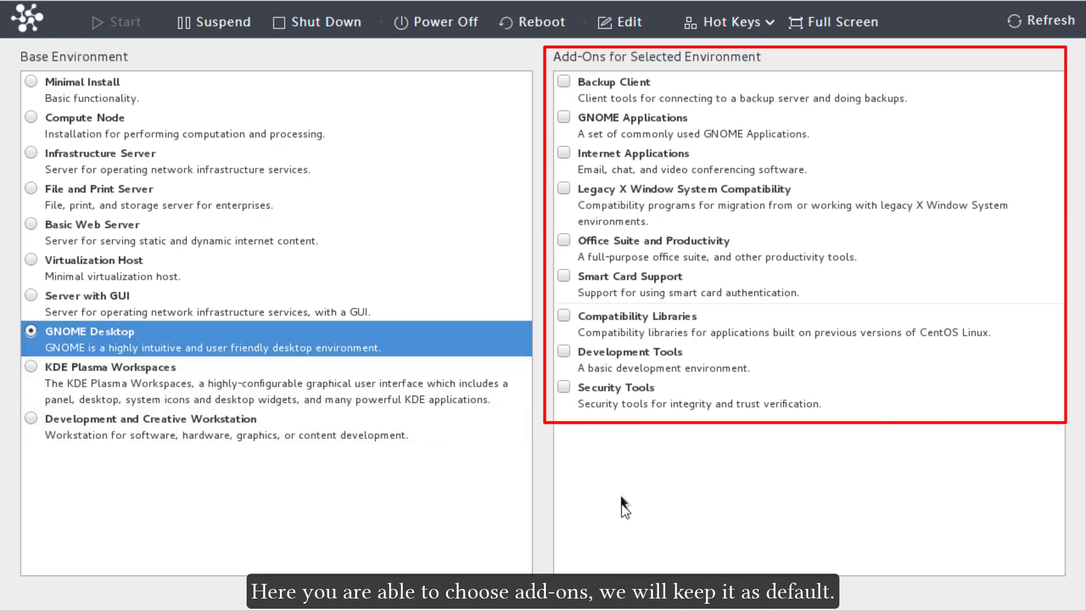
pyautogui.scroll(2, 625, 508)
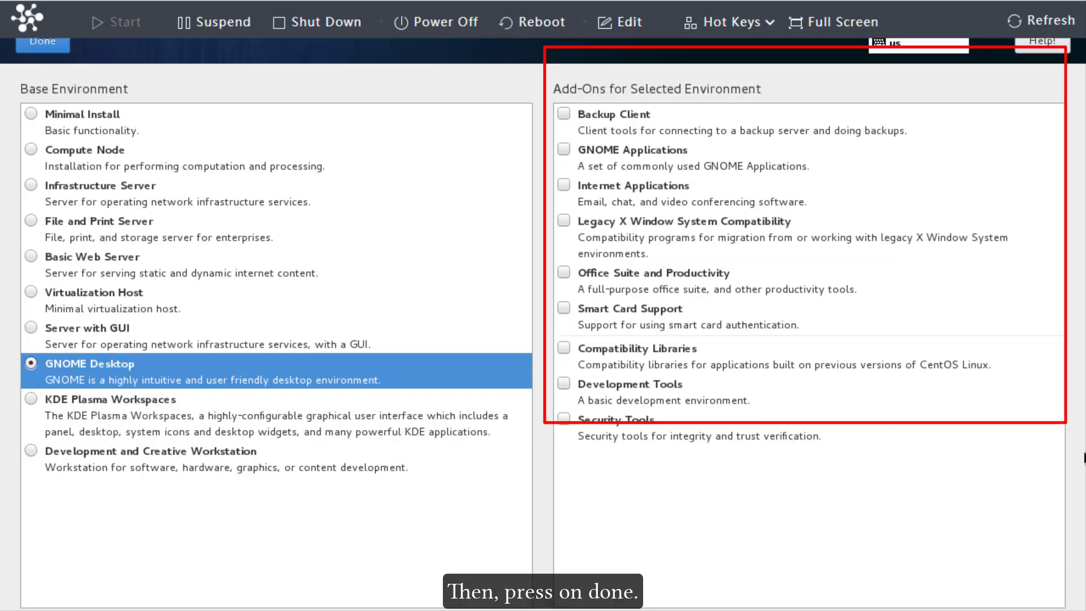
pyautogui.click(56, 61)
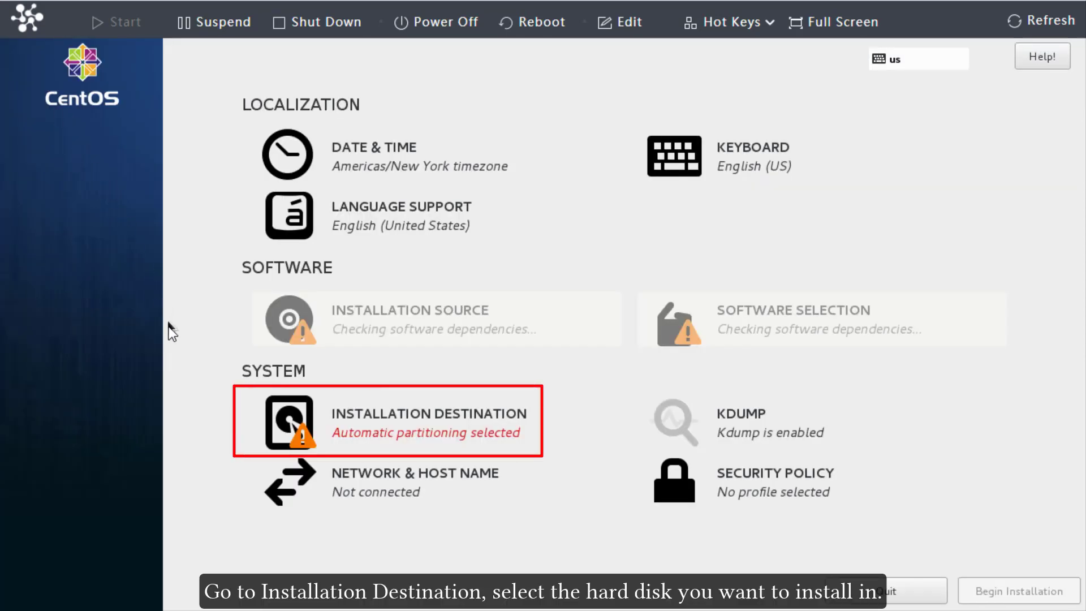
# Step: Choose the 80 GiB ATA SANGFOR HARDDISK with automatic partitioning as the installation destination and begin the installation
pyautogui.click(369, 440)
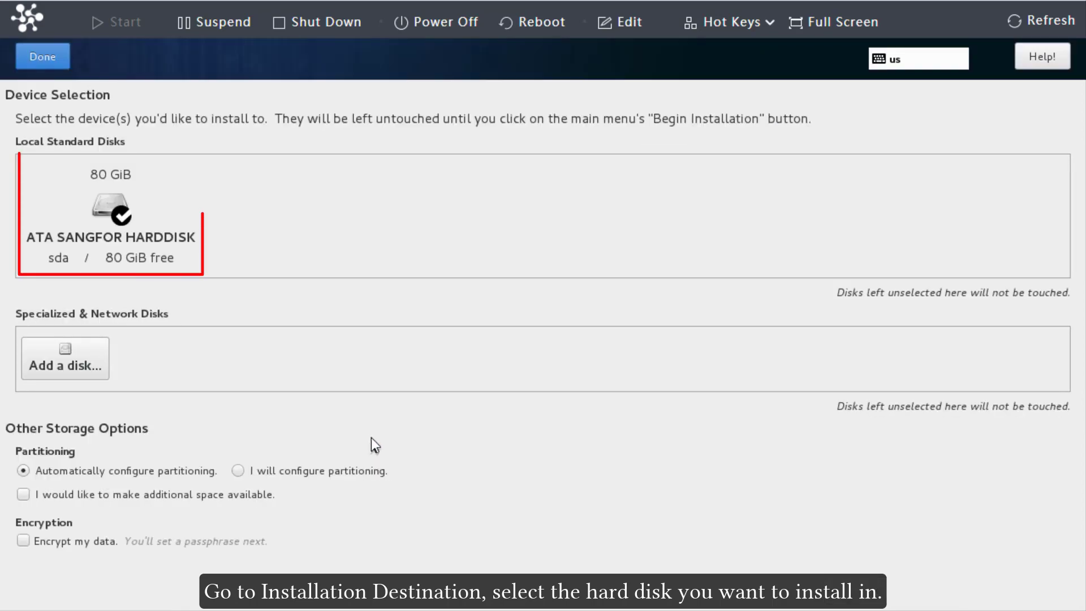
pyautogui.click(121, 225)
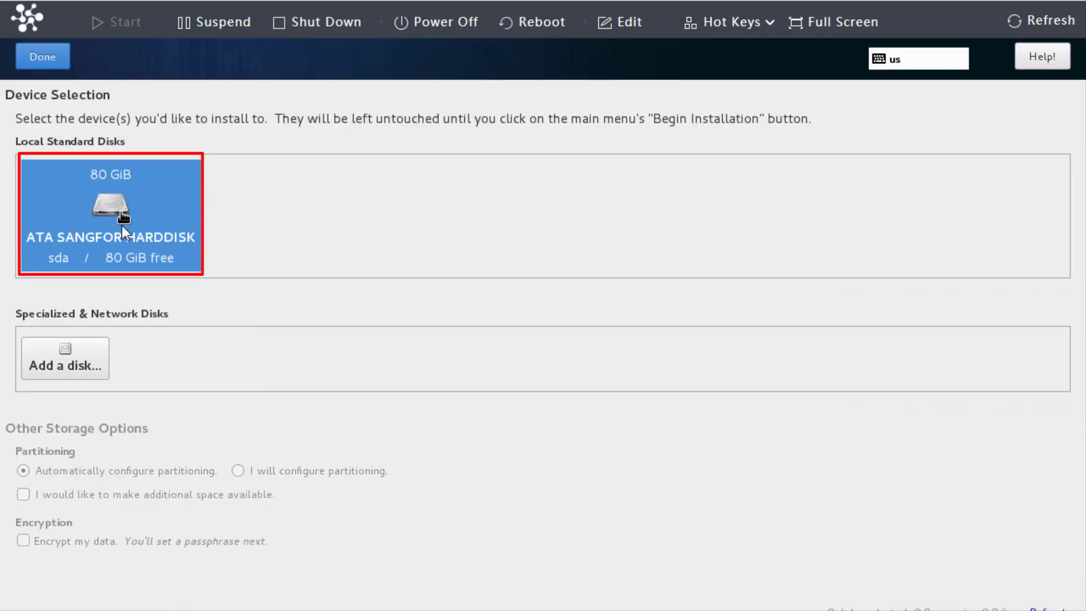
pyautogui.click(122, 225)
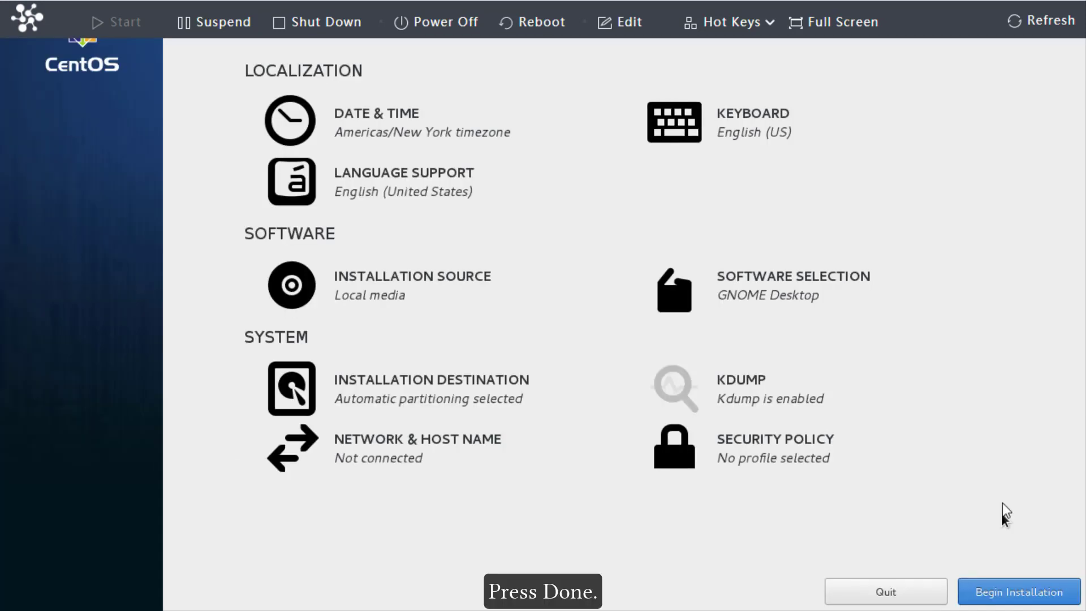
pyautogui.click(1018, 593)
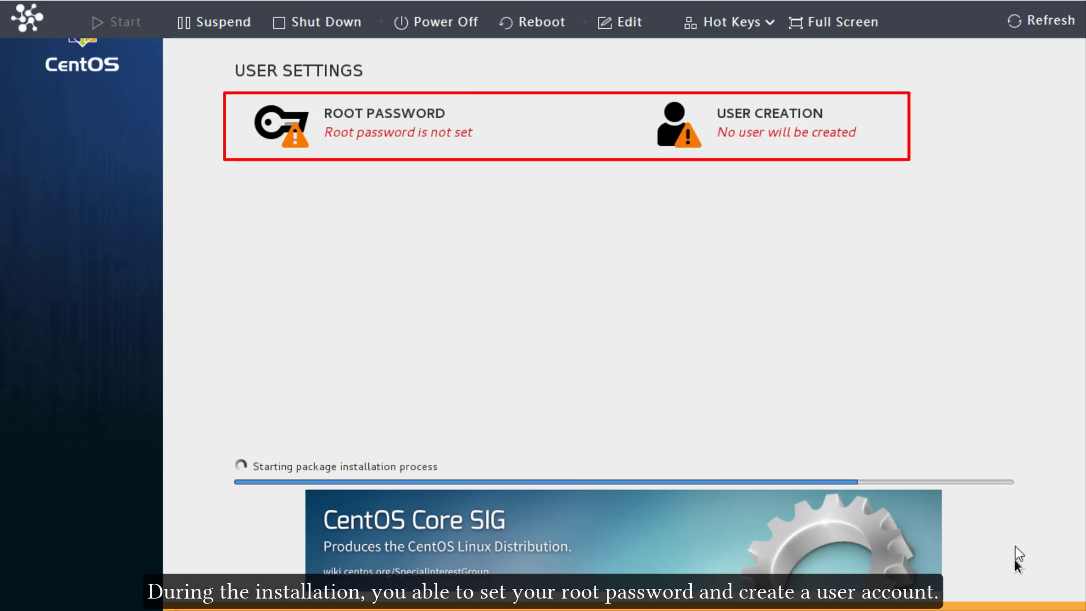
# Step: Set the root password, entering and confirming it in the Root Password settings
pyautogui.click(403, 134)
pyautogui.write('•••••••••••')
pyautogui.press('Tab')
pyautogui.write('•••••••••••')
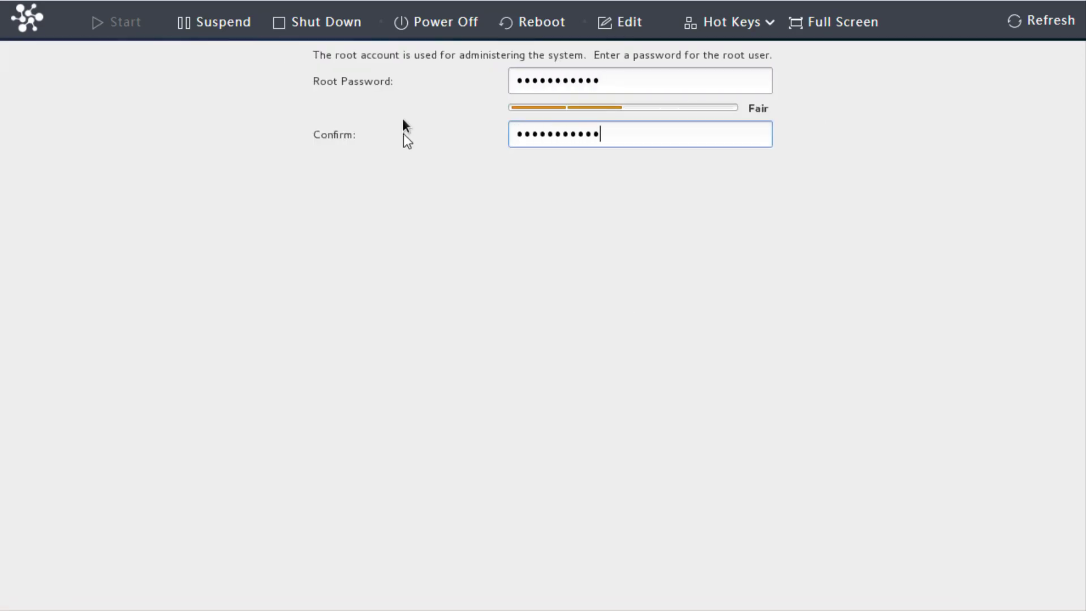
pyautogui.click(32, 75)
# Step: Create a user account with the full name Sangfor, entering and confirming its account password
pyautogui.click(728, 179)
pyautogui.write('Sangfor')
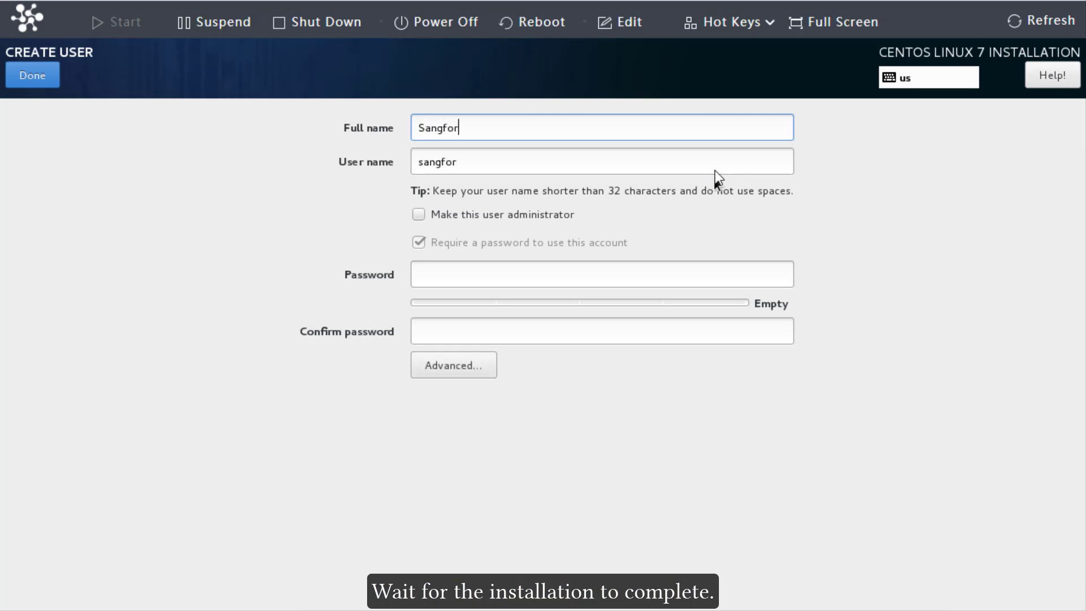
pyautogui.click(650, 272)
pyautogui.write('•••••••••••')
pyautogui.press('Tab')
pyautogui.write('•••••••••••')
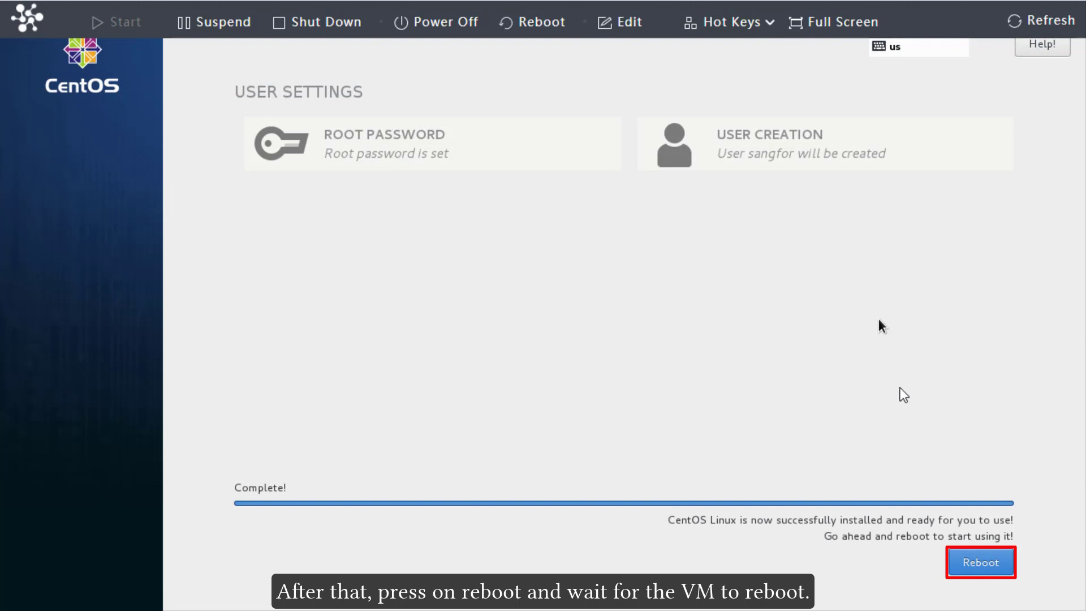
# Step: Reboot into the installed system and complete the initial setup by accepting the CentOS 7 license agreement
pyautogui.click(977, 563)
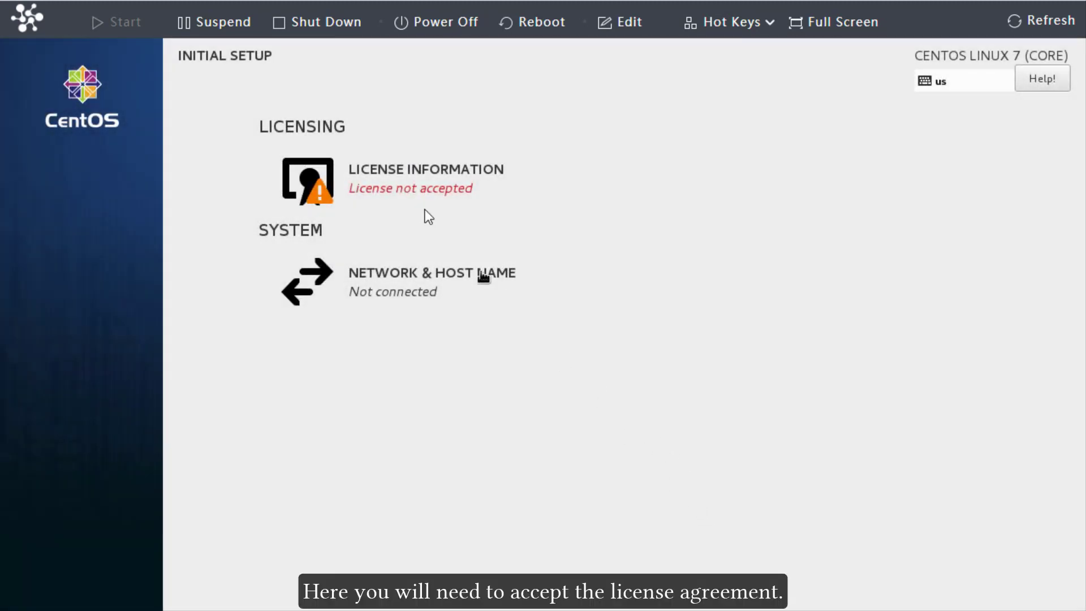
pyautogui.click(389, 176)
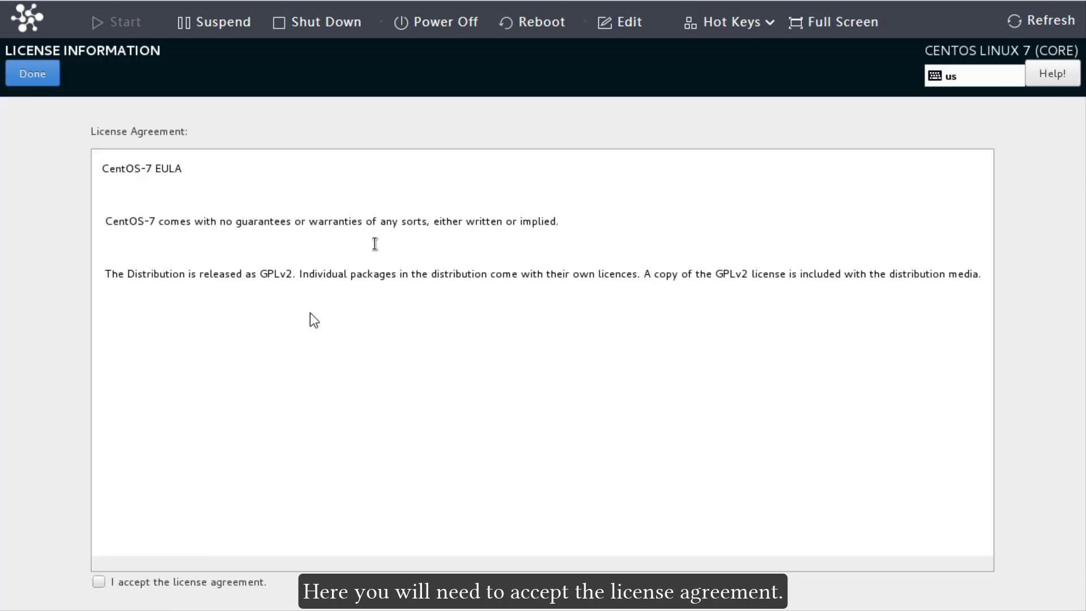
pyautogui.click(97, 584)
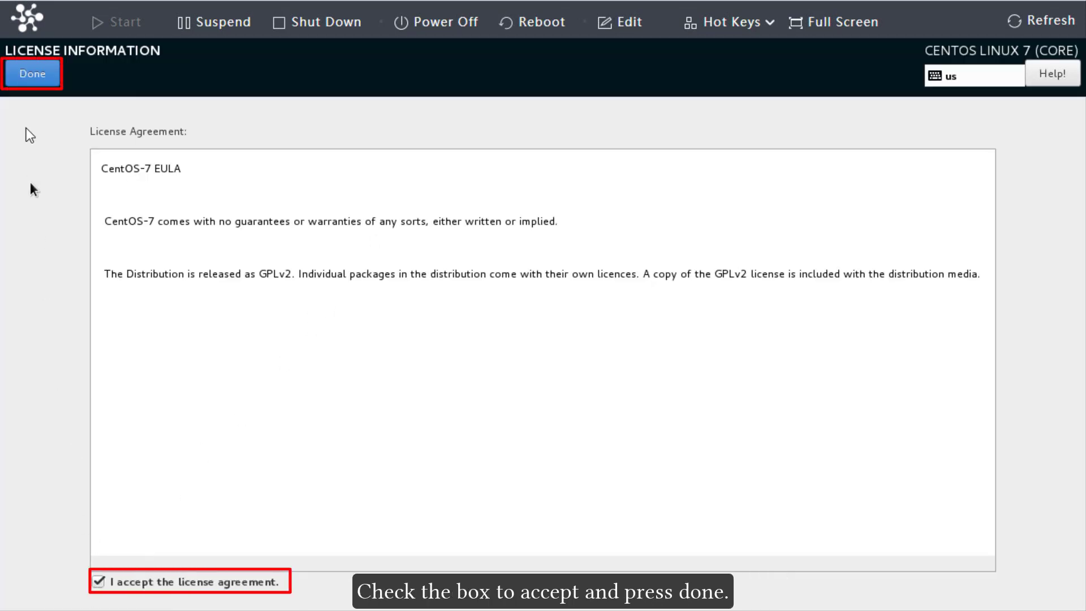
pyautogui.click(31, 74)
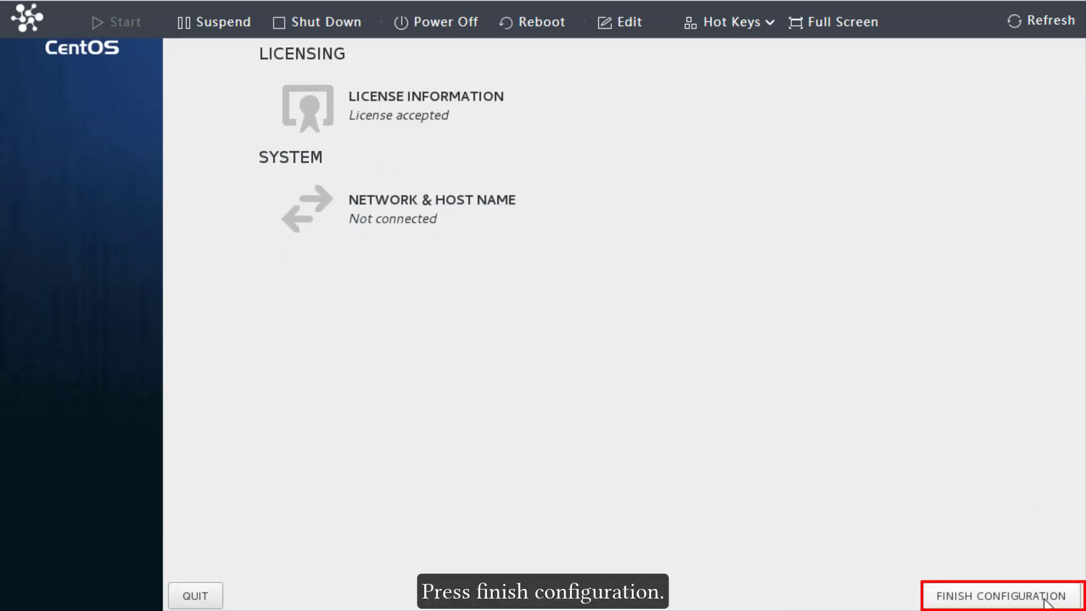
pyautogui.click(1047, 601)
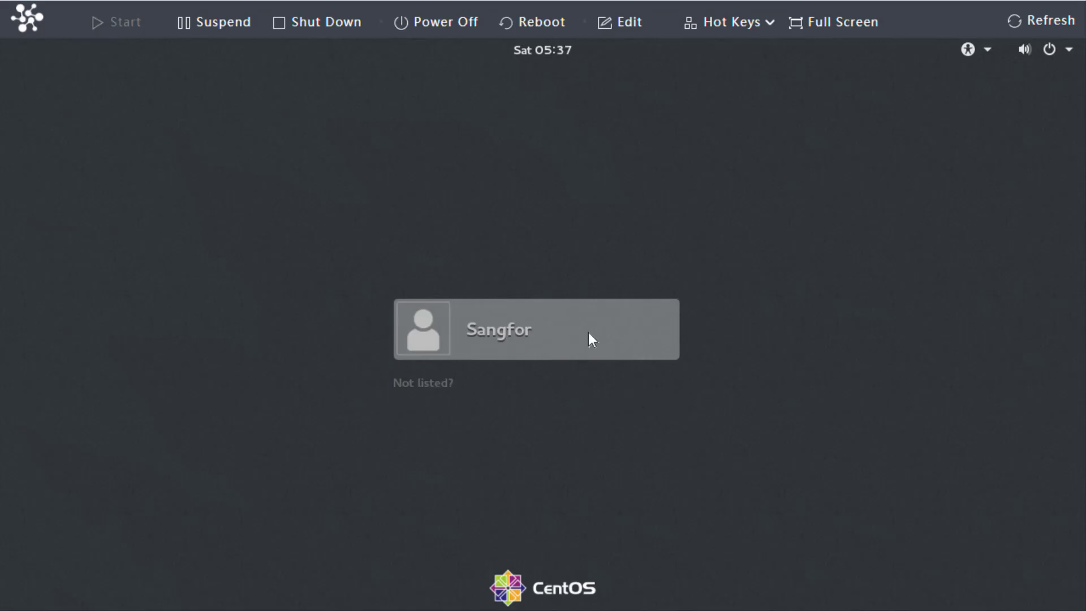
# Step: Sign in to the Sangfor account on the CentOS login screen by entering the account password
pyautogui.click(588, 331)
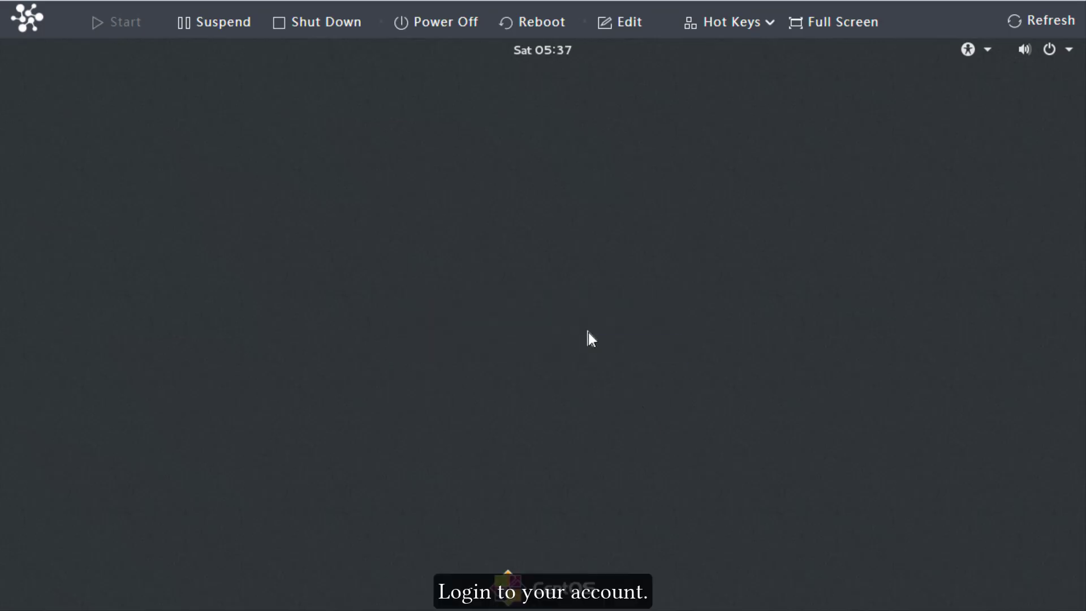
pyautogui.write('***********')
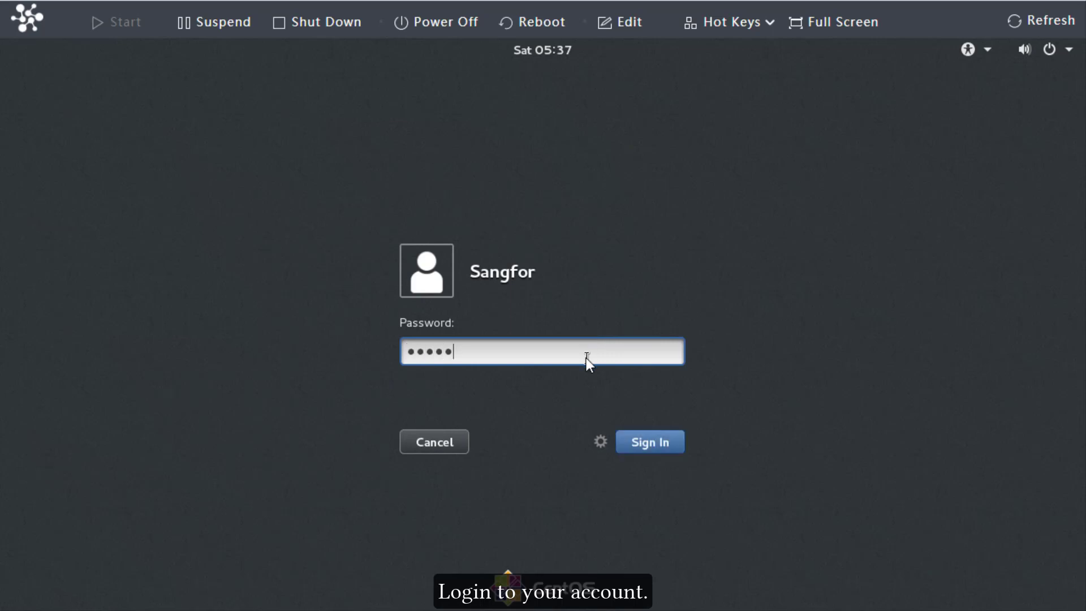
pyautogui.press('Return')
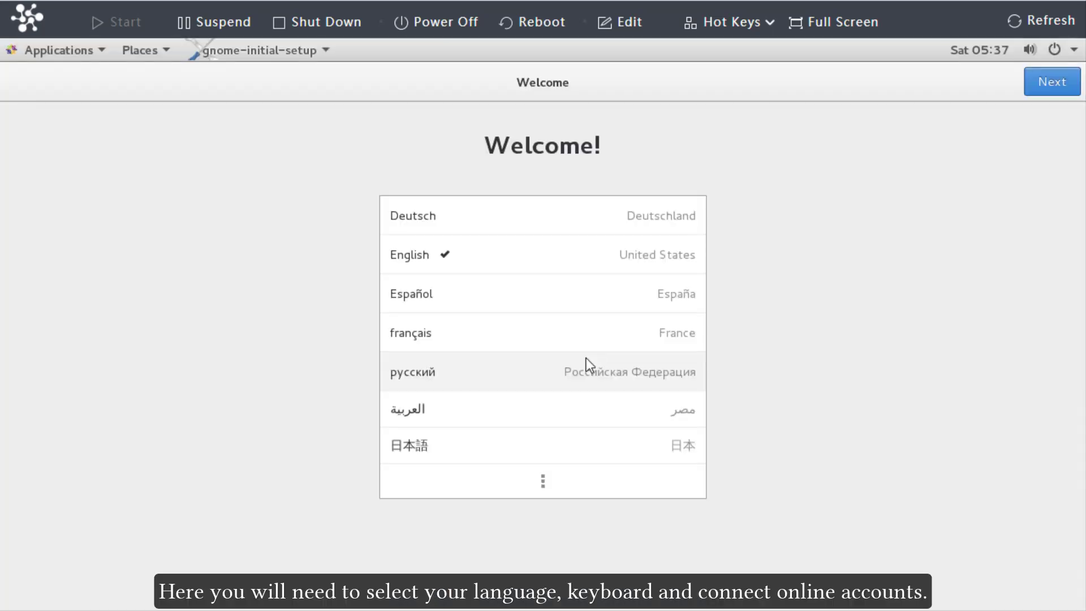
# Step: Complete the GNOME initial setup with English (United States) and the English (US) keyboard, skipping online accounts, and start using CentOS Linux
pyautogui.click(1054, 86)
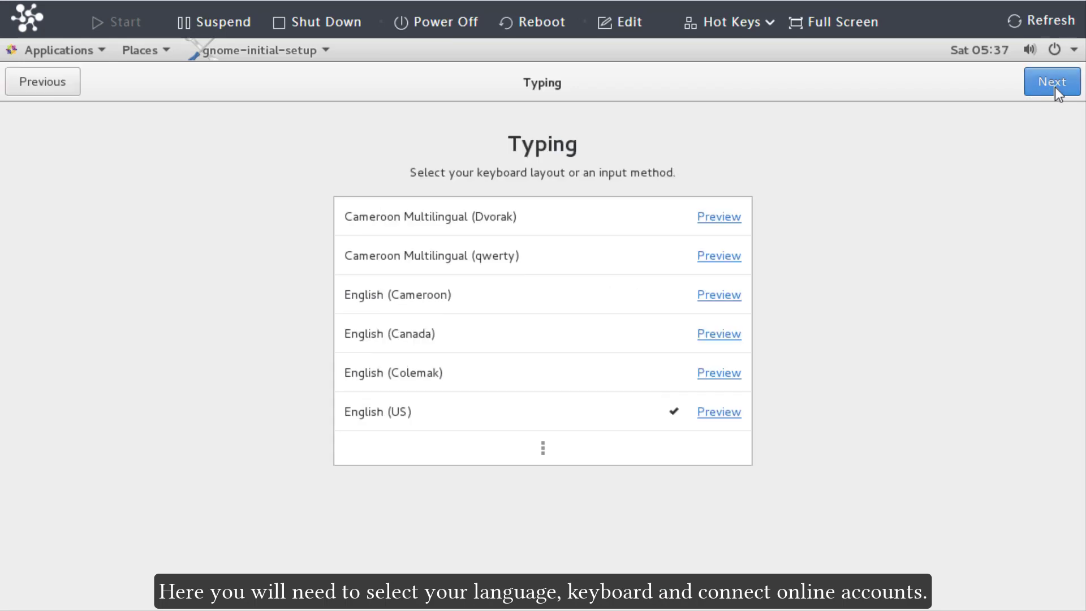
pyautogui.click(1055, 87)
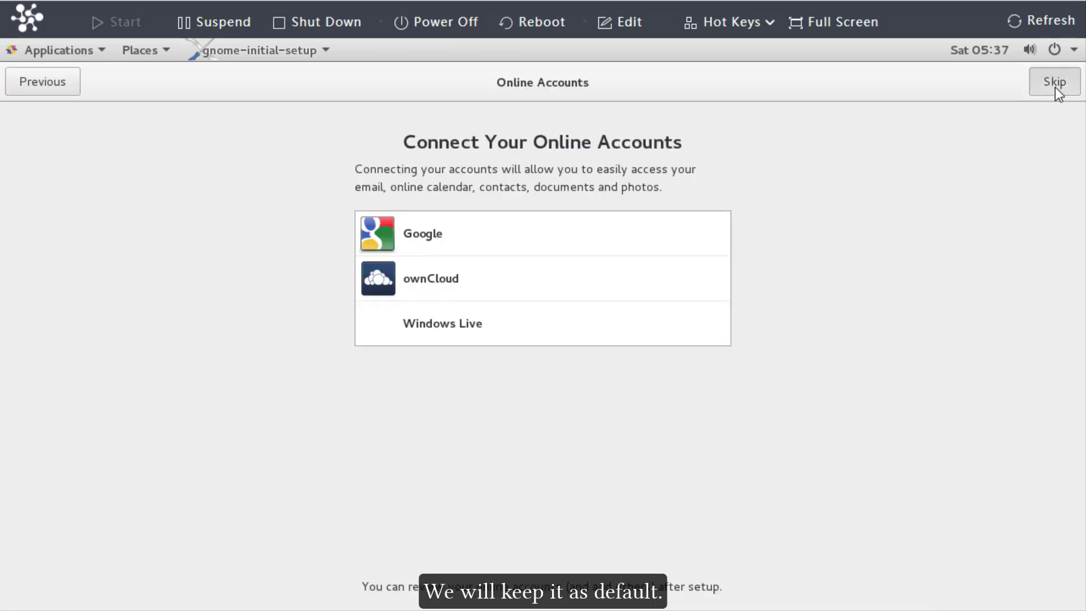
pyautogui.click(1054, 82)
pyautogui.click(524, 447)
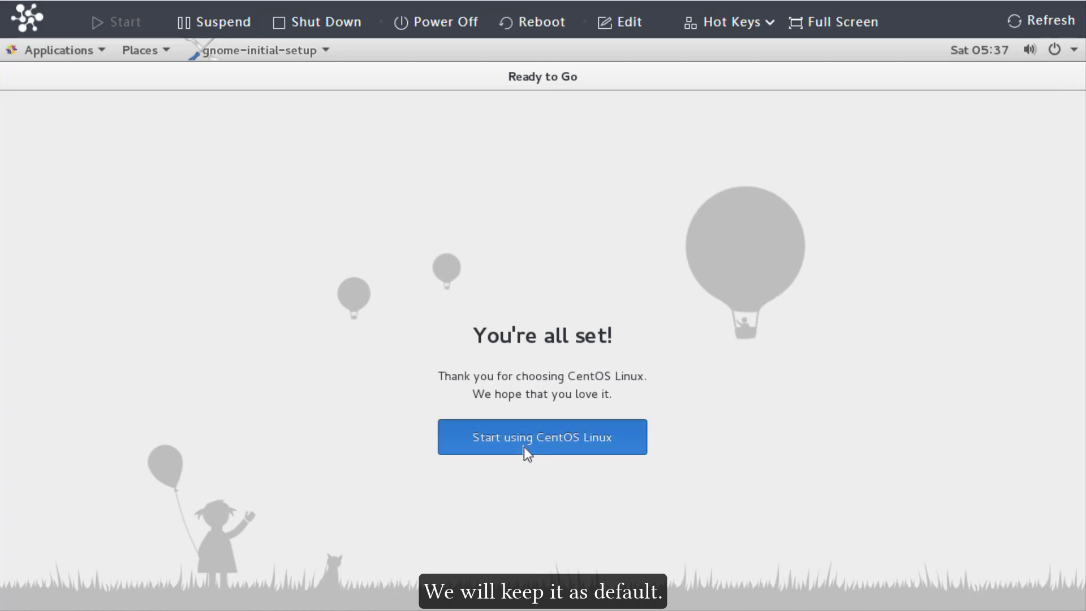
# Step: Open the system's Network settings and turn on the wired connection
pyautogui.click(1075, 52)
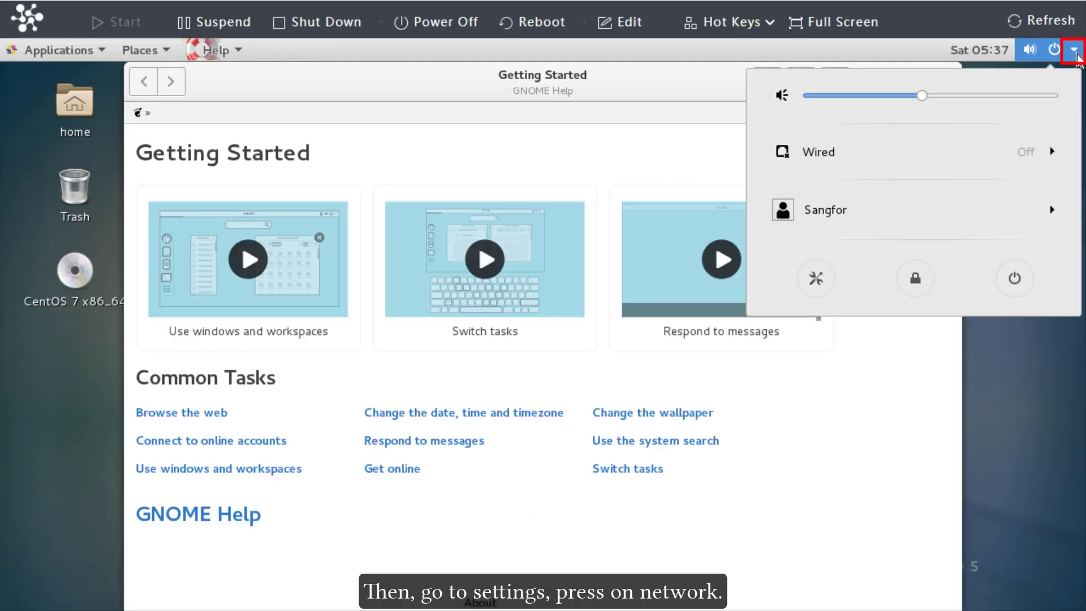
pyautogui.click(814, 276)
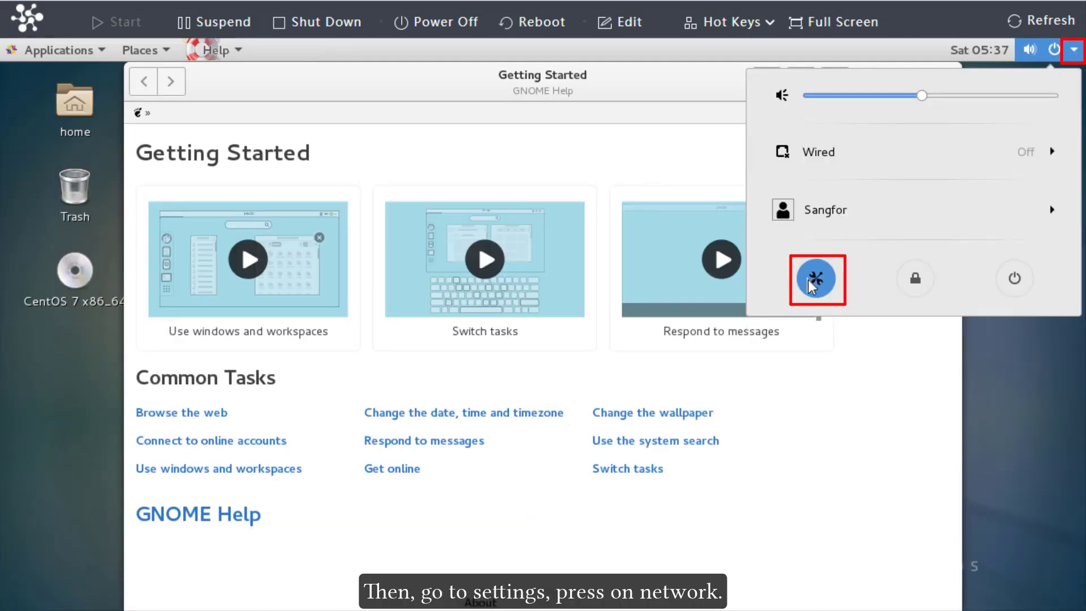
pyautogui.click(788, 317)
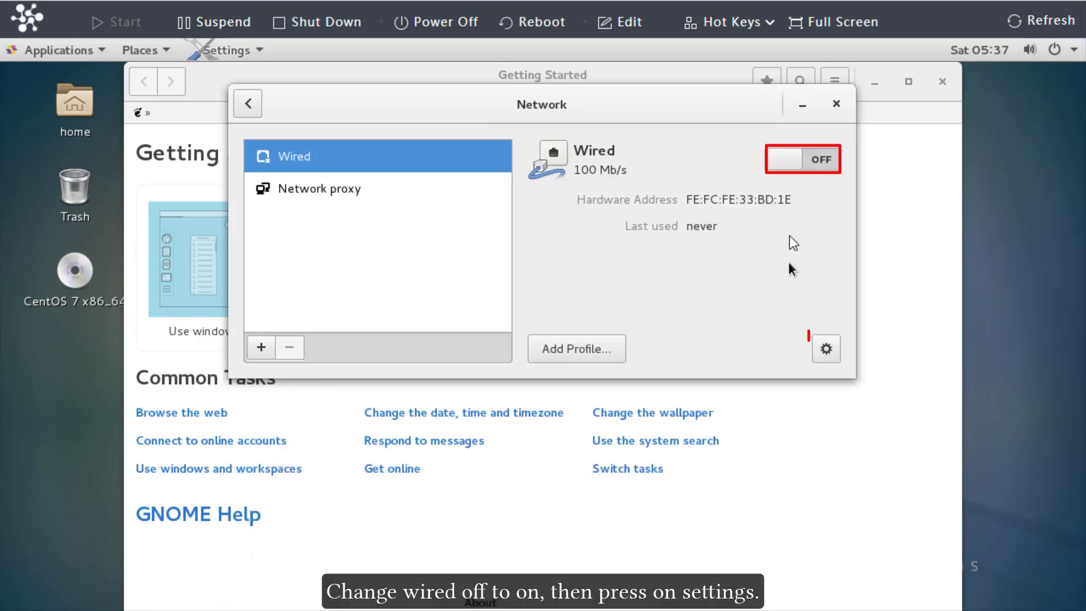
pyautogui.click(783, 162)
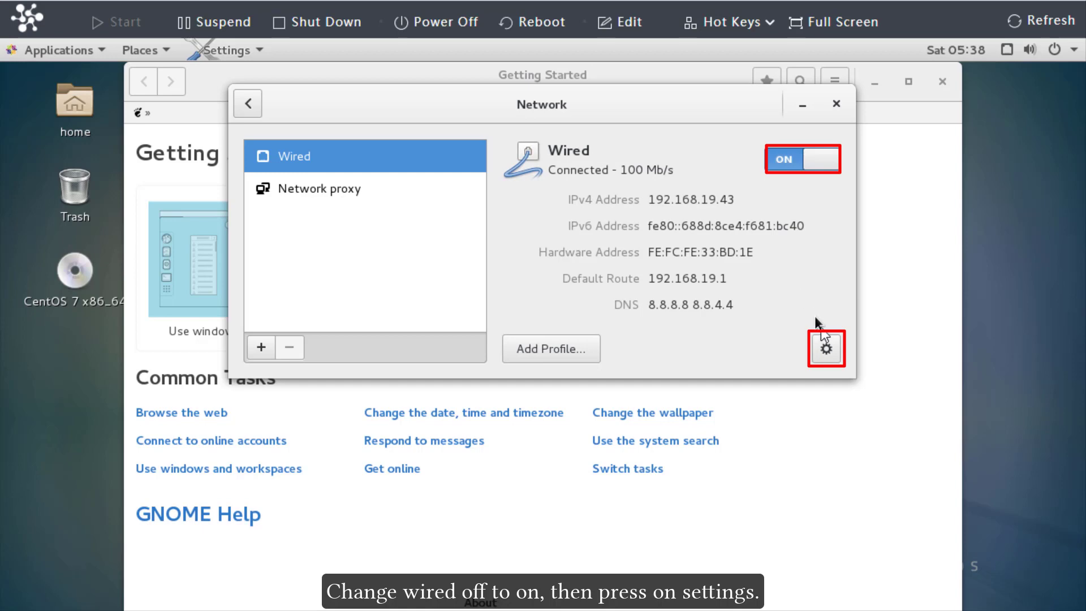
# Step: Configure the wired connection's IPv4 with Automatic (DHCP) addresses and DNS server 8.8.8.8, and apply the settings
pyautogui.click(827, 349)
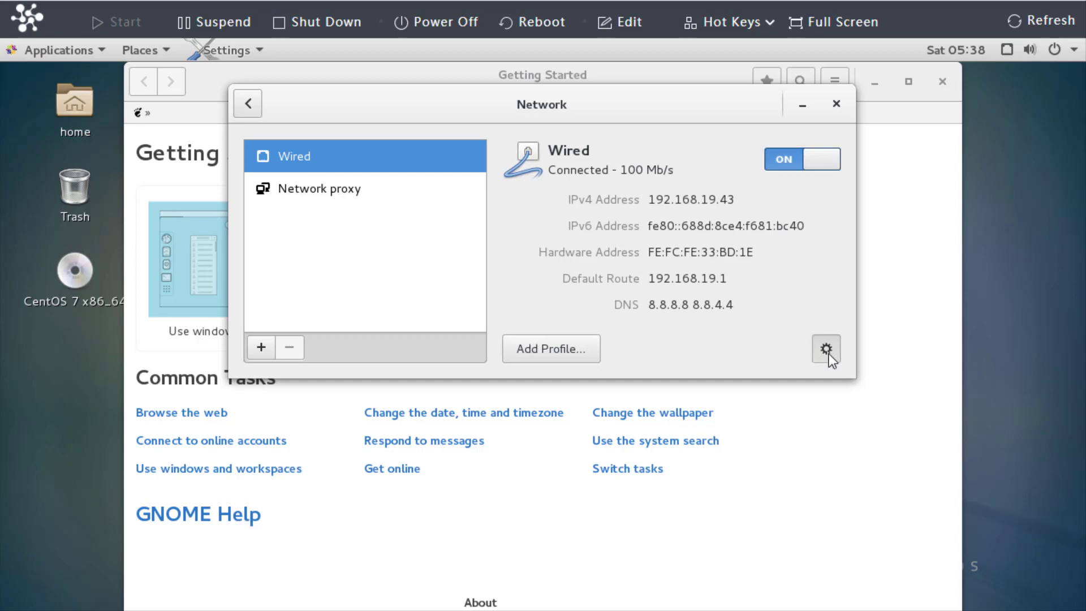
pyautogui.click(293, 180)
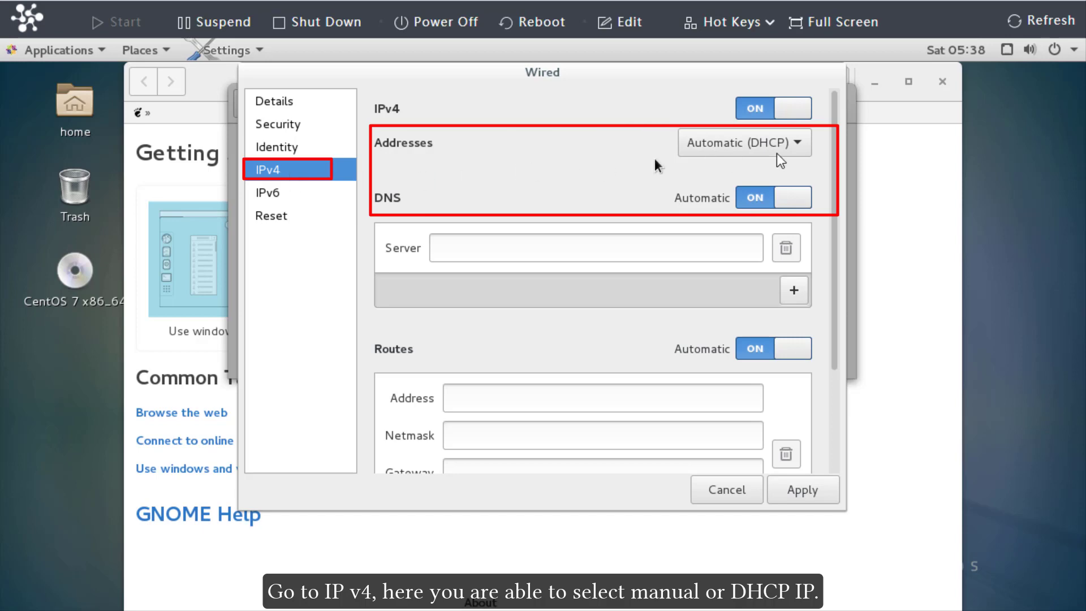
pyautogui.click(792, 149)
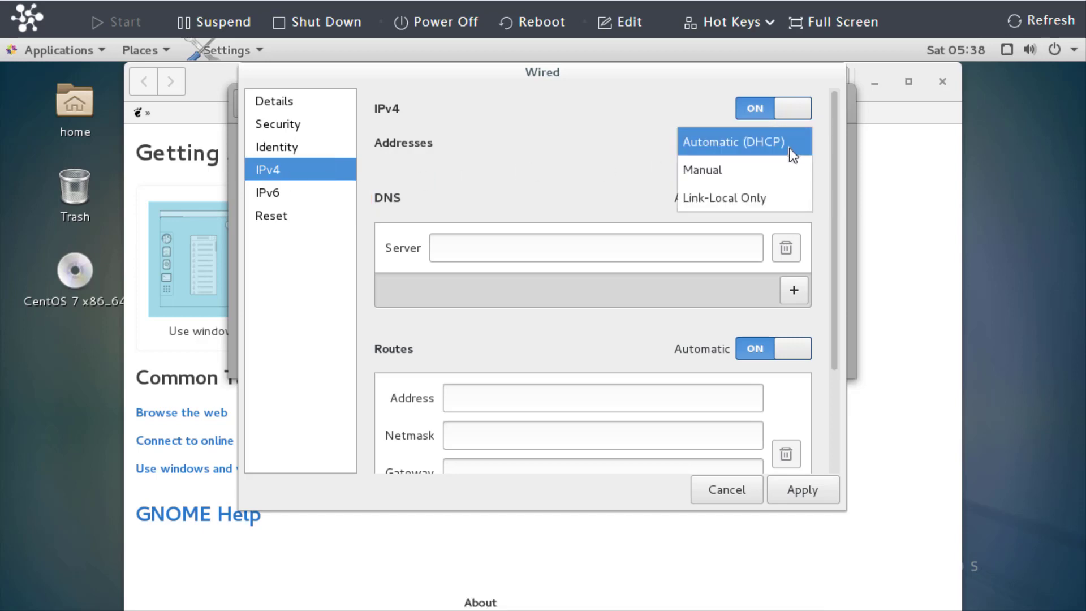
pyautogui.click(790, 148)
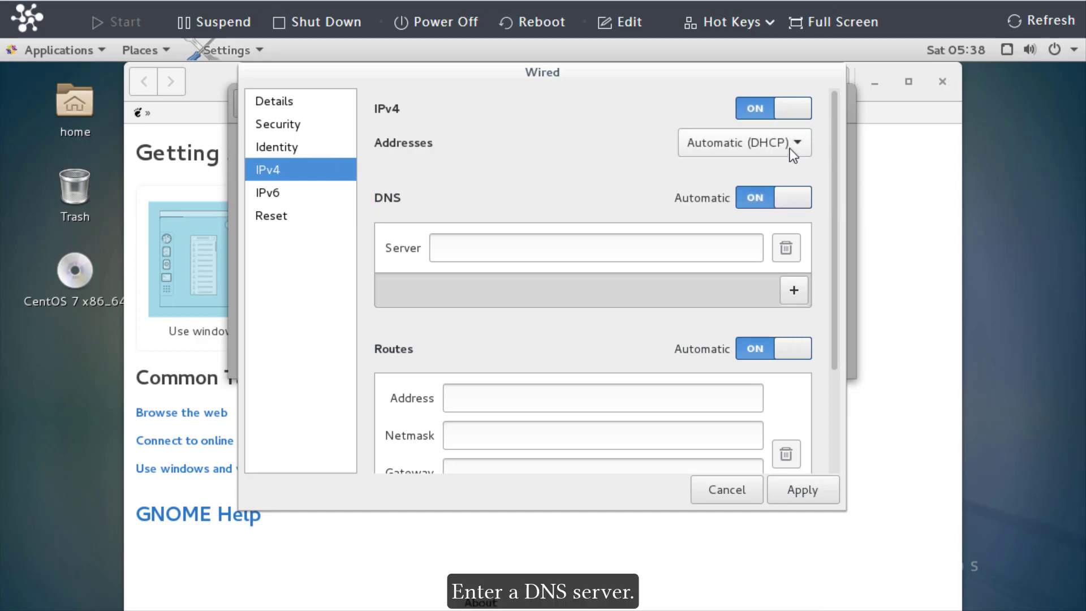
pyautogui.click(570, 256)
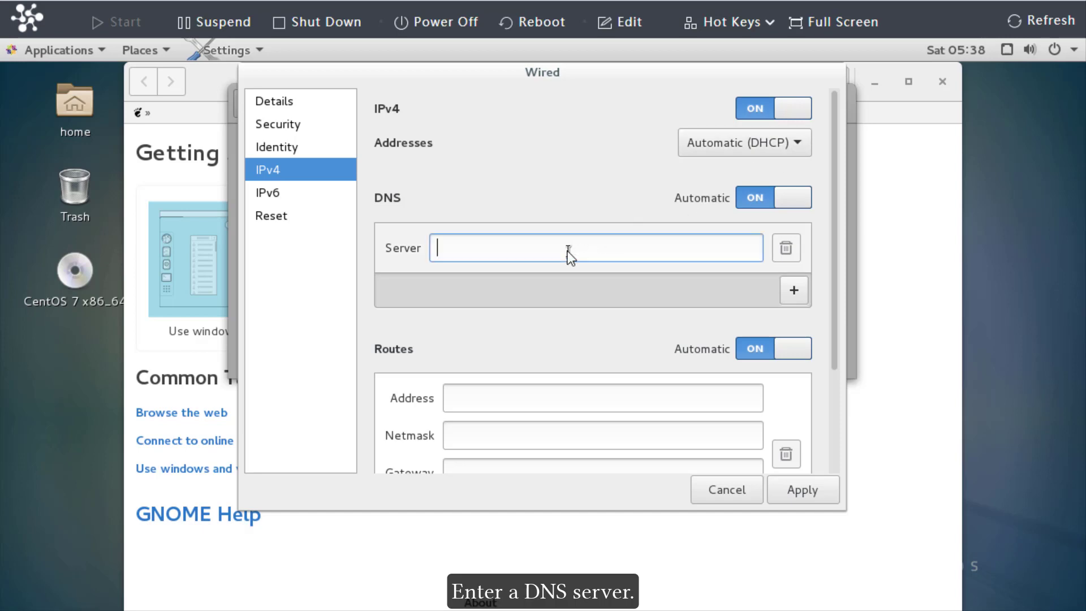
pyautogui.write('8.8.8.8')
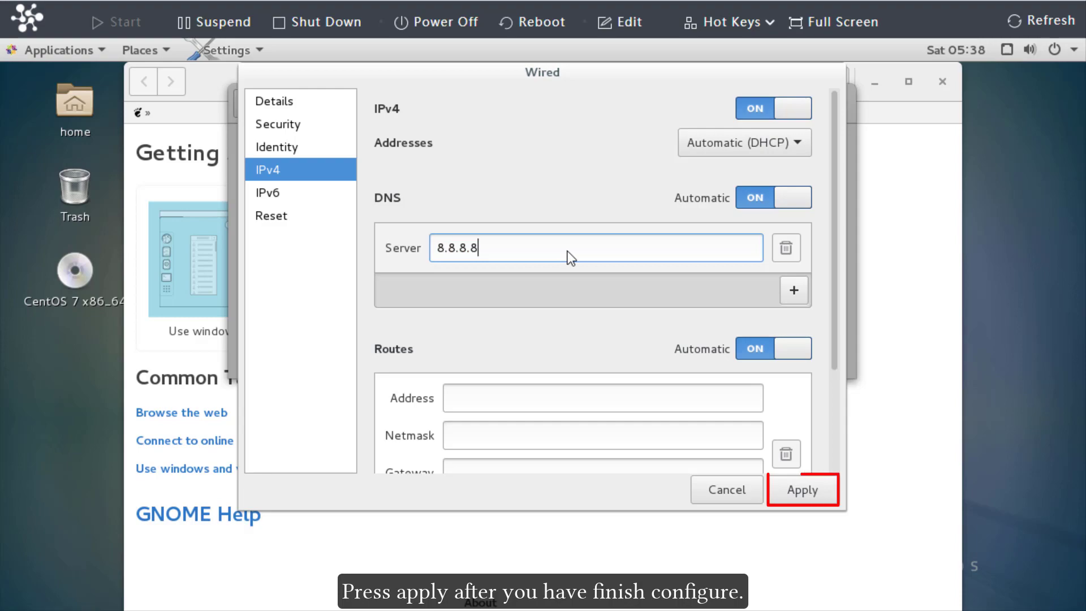
pyautogui.click(800, 493)
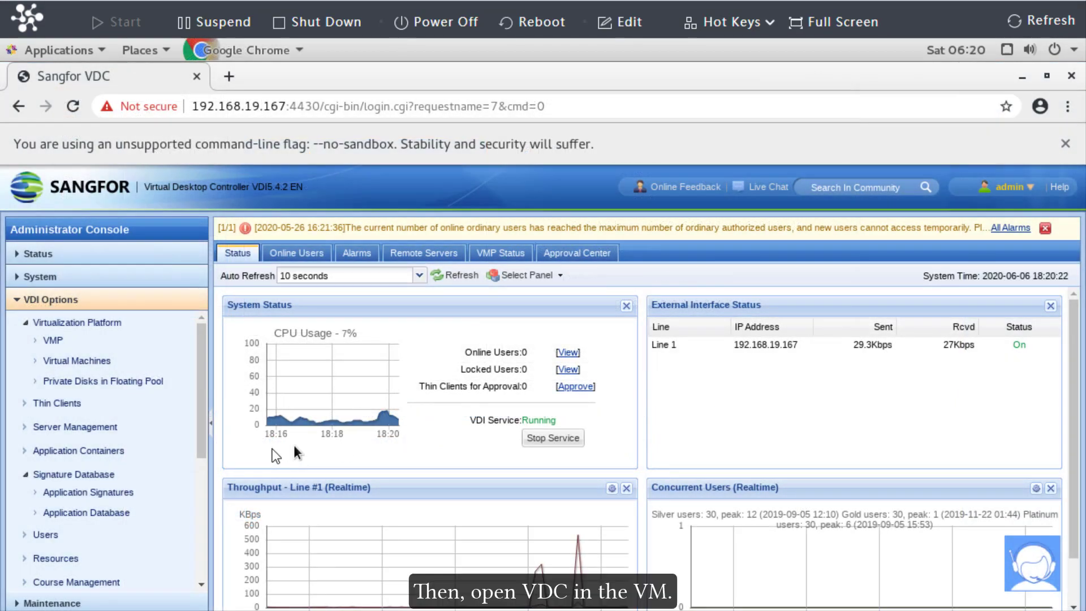
# Step: Download the agent for Linux-based VMs from the Virtual Machines page of the Sangfor VDC console
pyautogui.click(91, 369)
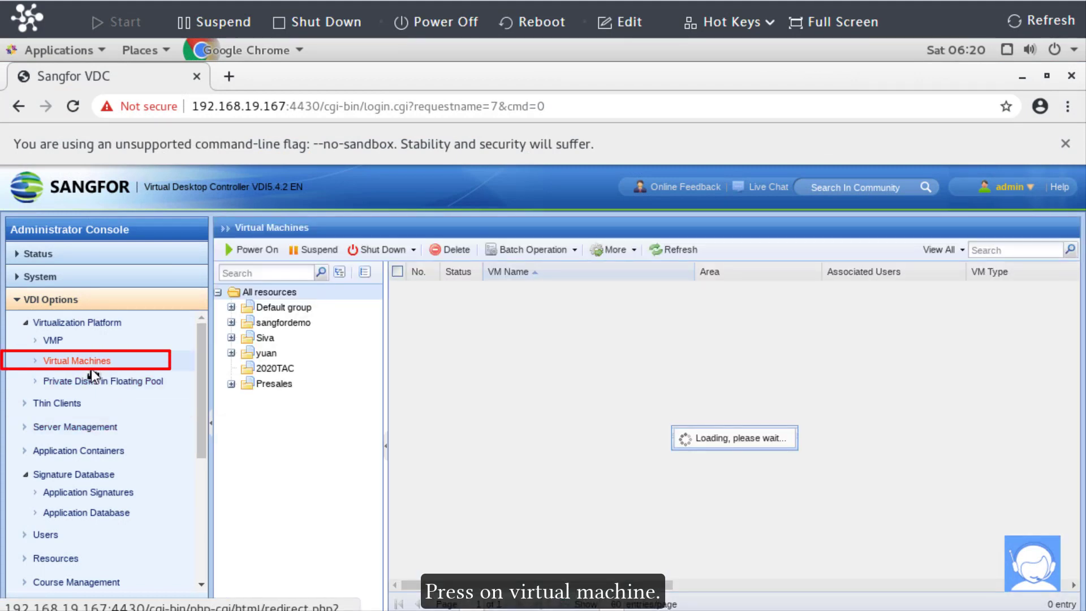
pyautogui.click(623, 254)
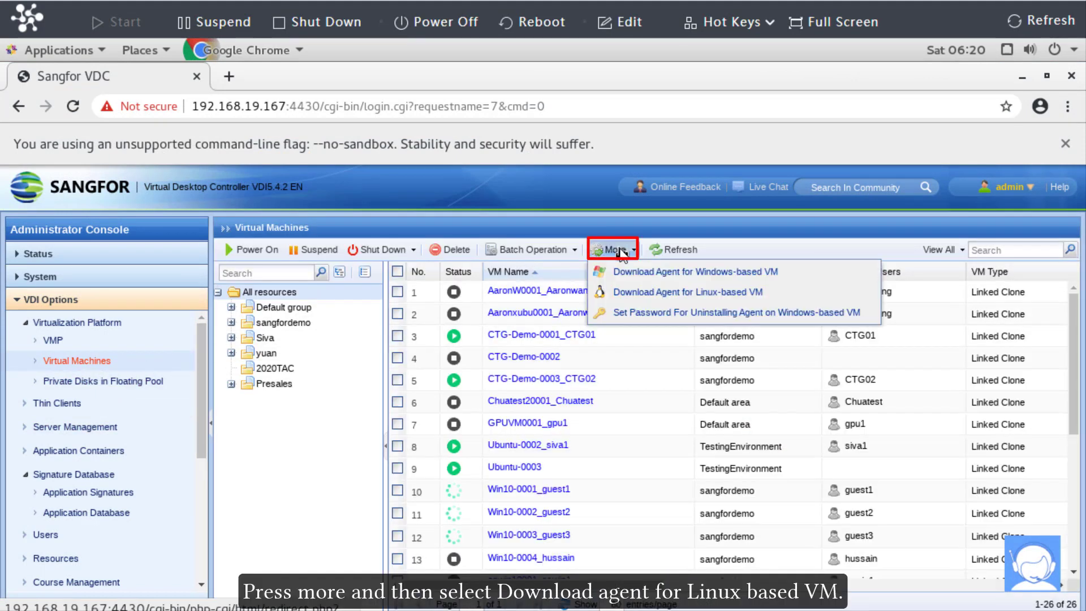
pyautogui.click(623, 293)
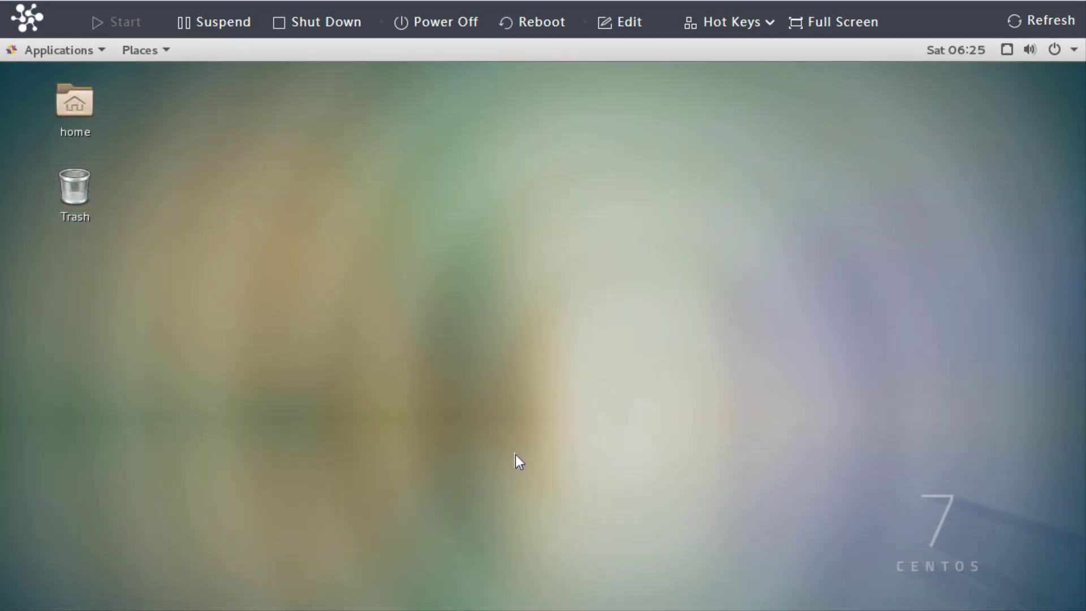
# Step: Open a terminal from the desktop, change to the Downloads directory and list its files with ls
pyautogui.rightClick(516, 455)
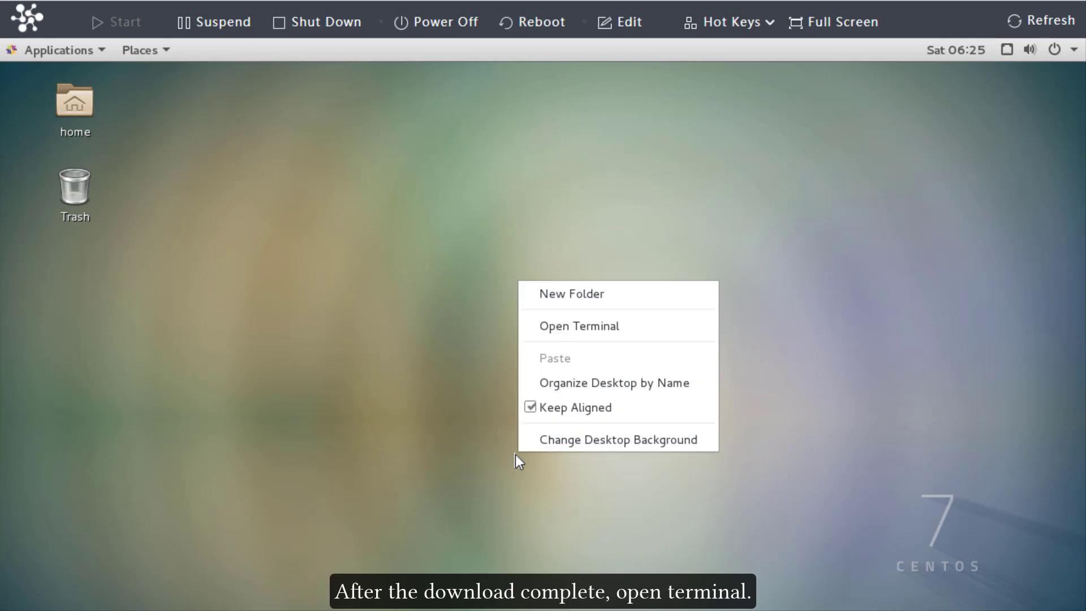
pyautogui.click(603, 332)
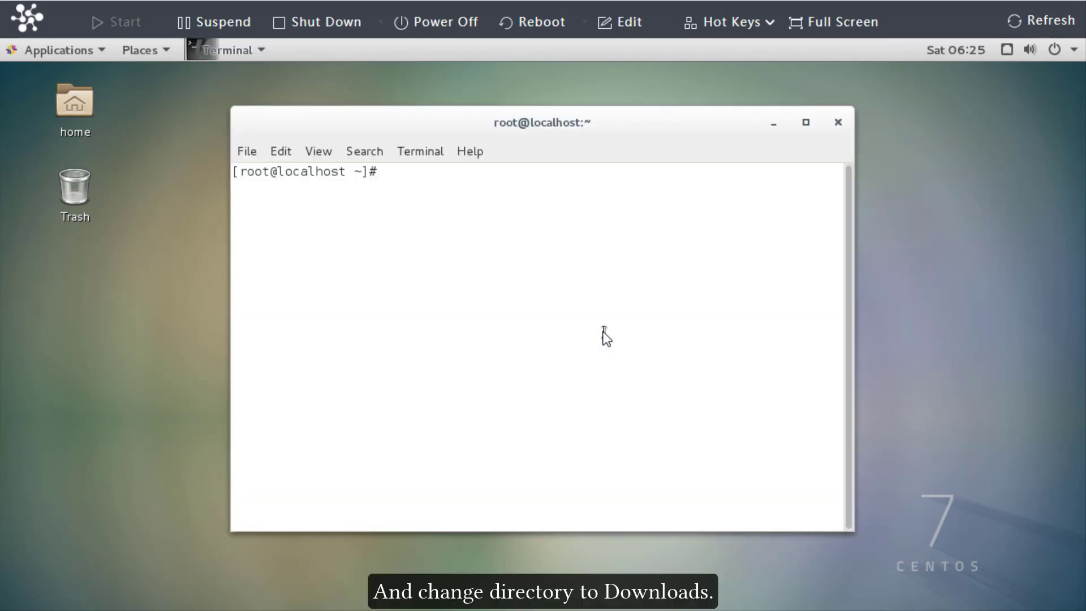
pyautogui.write('cd Downloads')
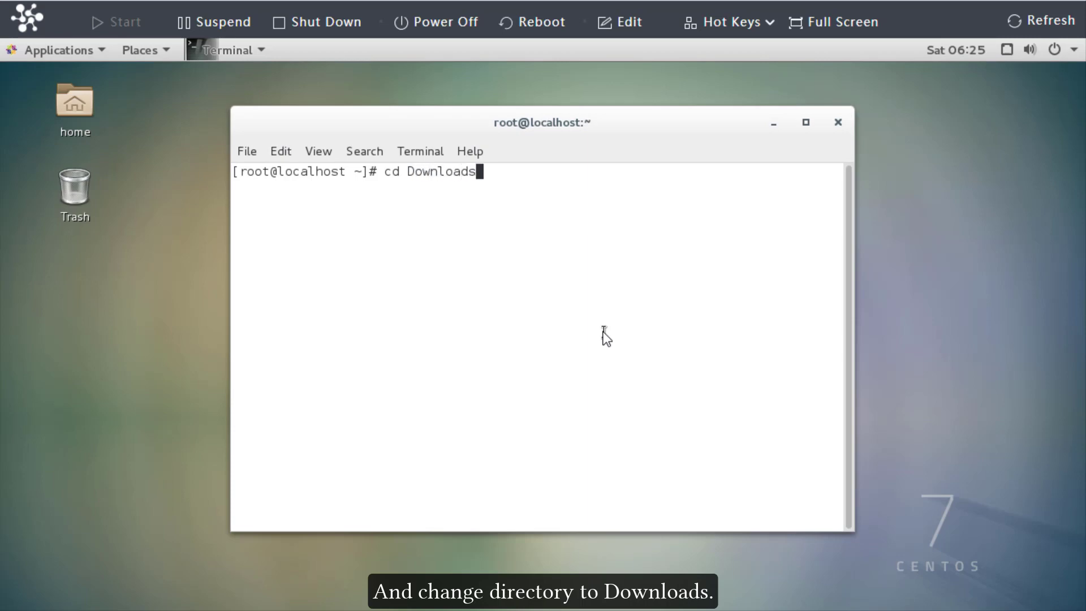
pyautogui.press('Return')
pyautogui.write('ls')
pyautogui.press('Return')
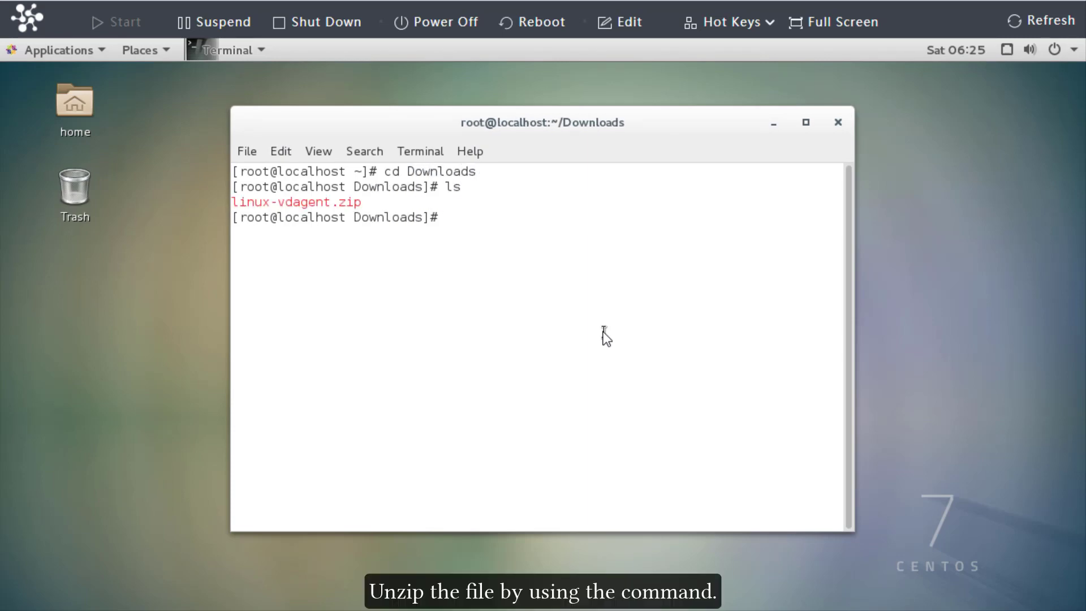
# Step: Extract linux-vdagent.zip into a linux-vdagent folder with unzip -d and change into that directory
pyautogui.write('unzip -d linux-vda')
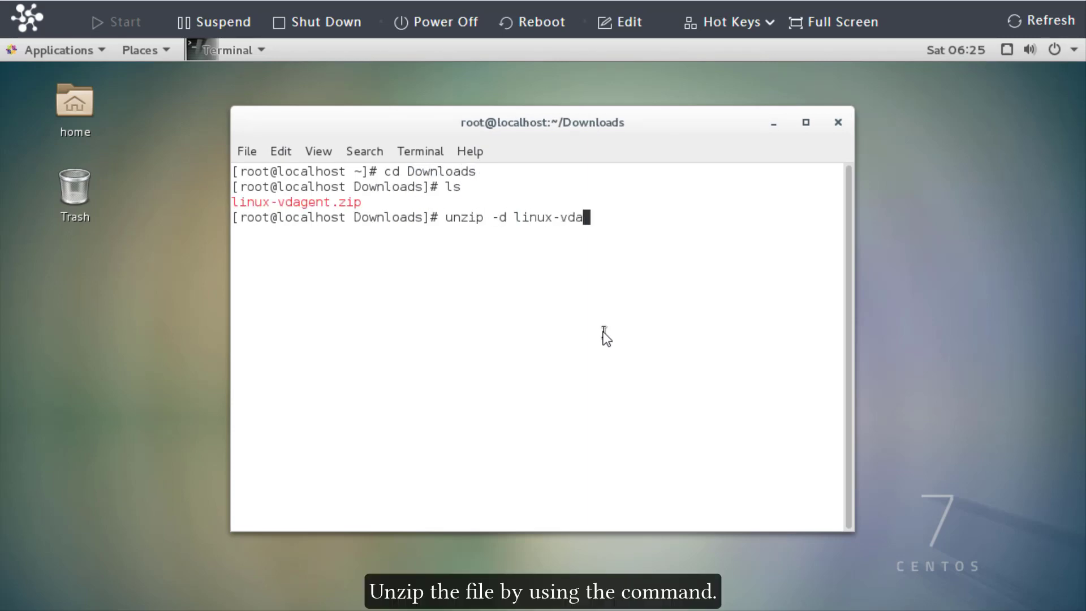
pyautogui.write('gent linux-vdagent.zip')
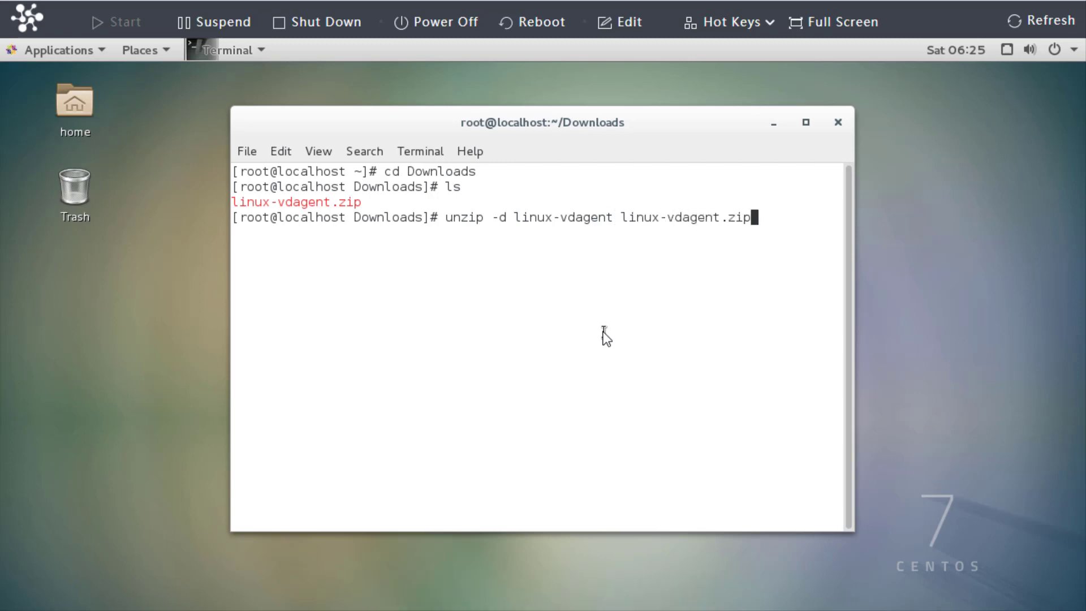
pyautogui.press('Return')
pyautogui.write('cd l')
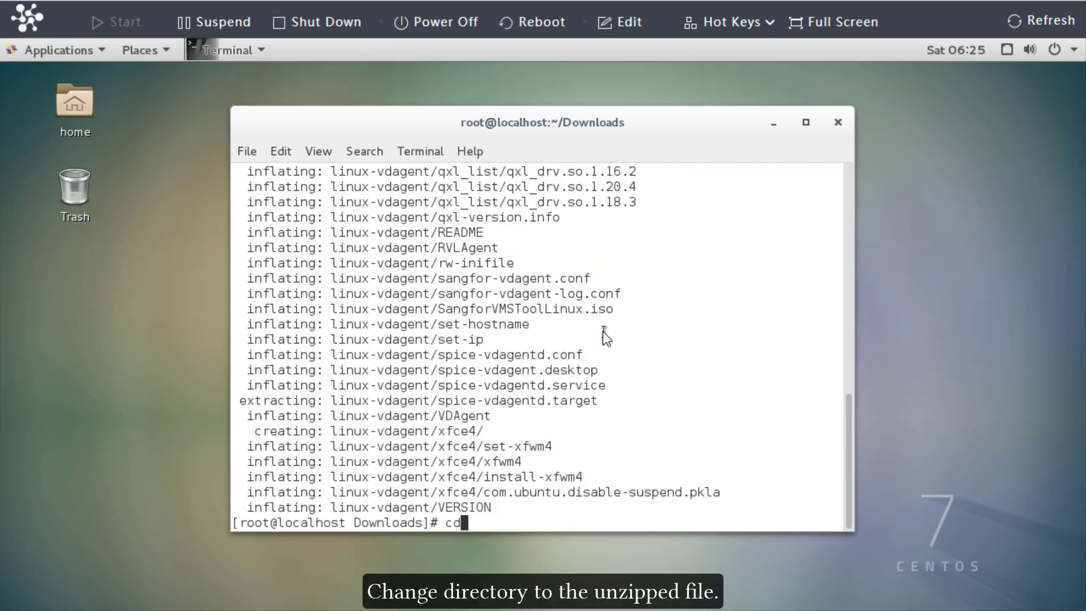
pyautogui.write('inux-vdagent')
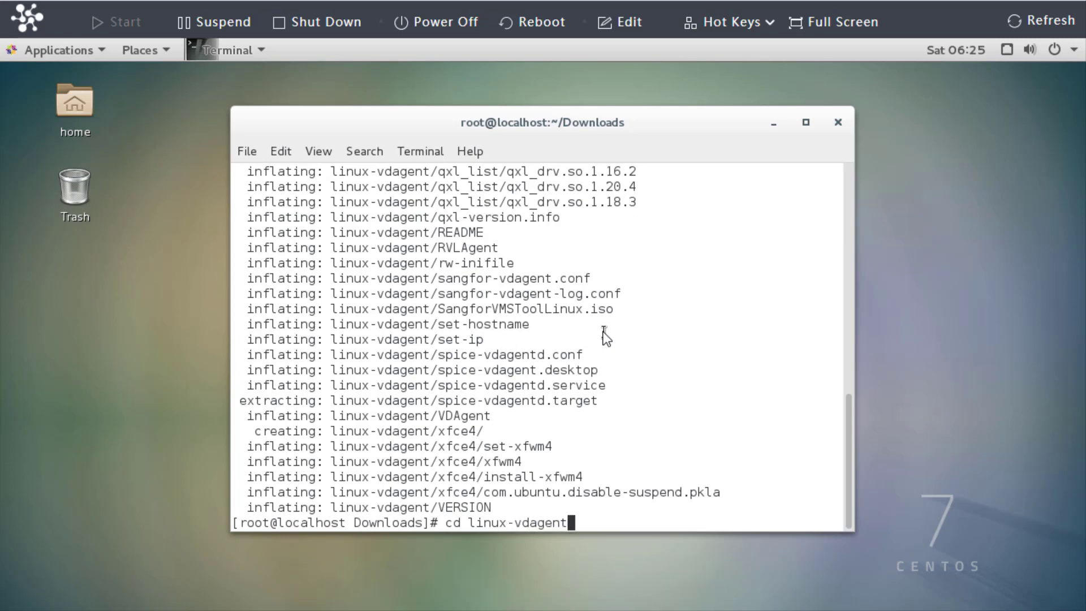
pyautogui.press('Return')
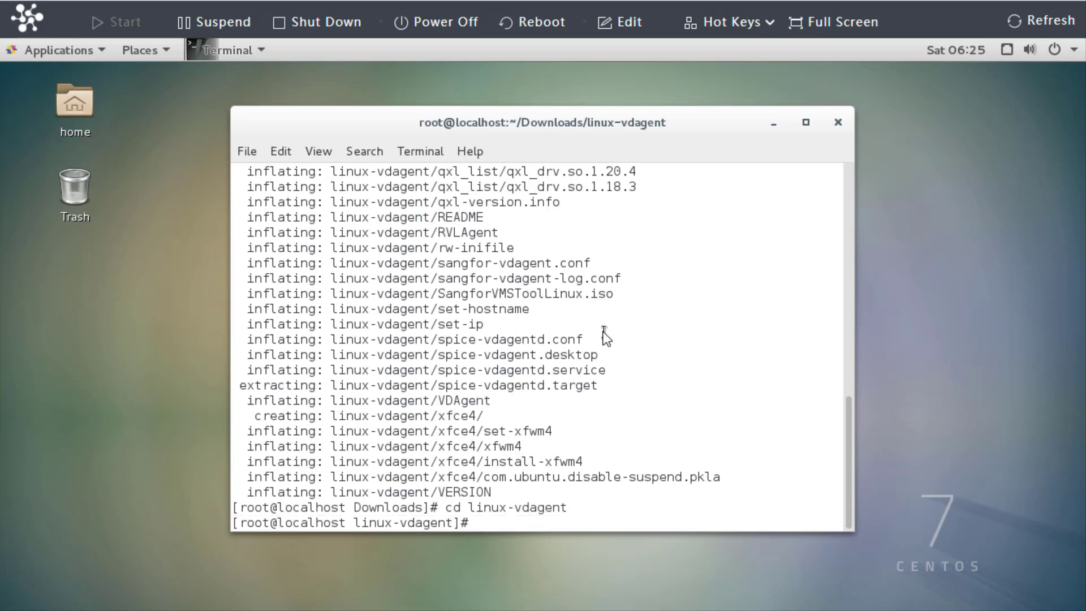
# Step: Give the install file execute permission with chmod +x and install the agent by running ./install -a
pyautogui.write('chmod ')
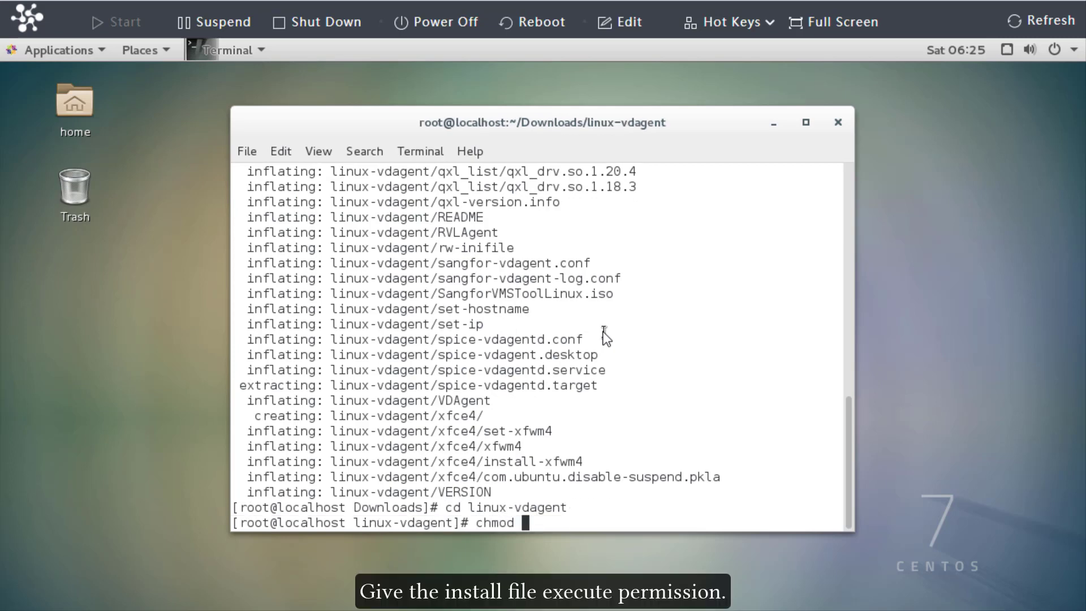
pyautogui.write('+x install')
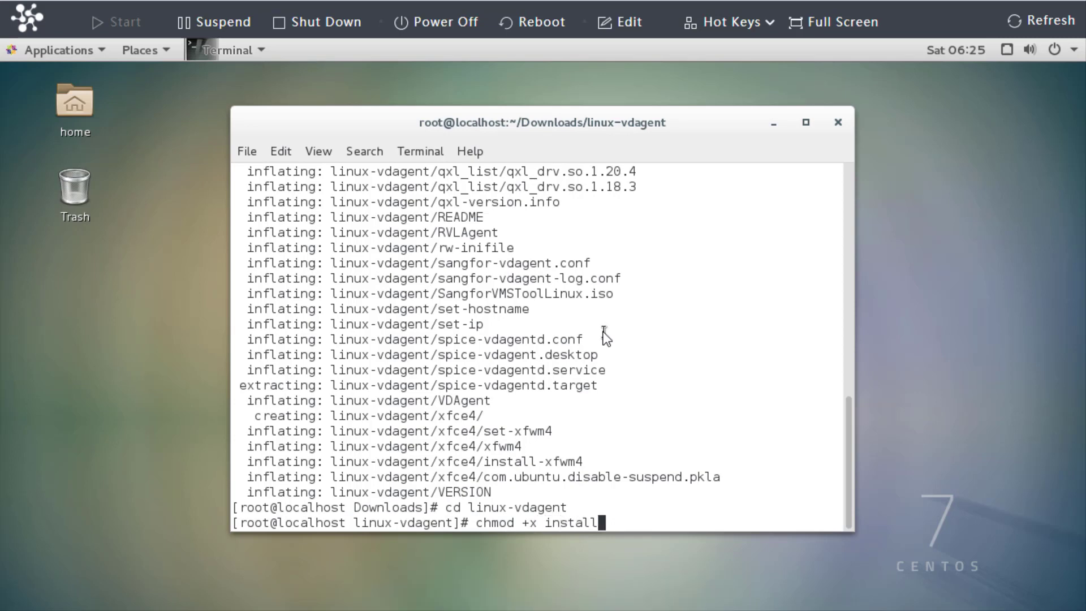
pyautogui.press('Return')
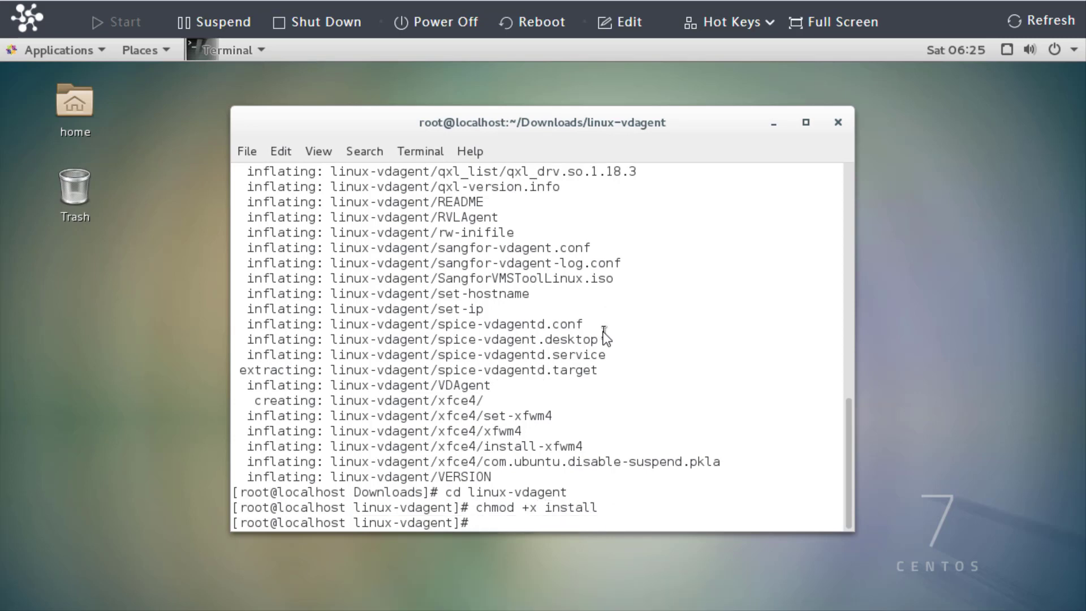
pyautogui.write('./install')
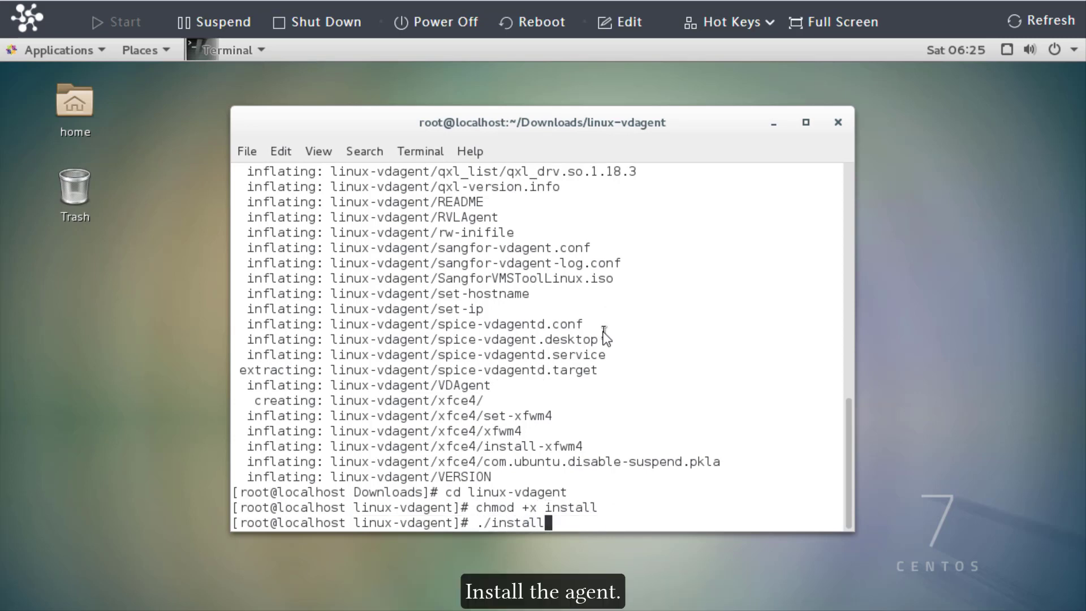
pyautogui.write(' -a')
pyautogui.press('Return')
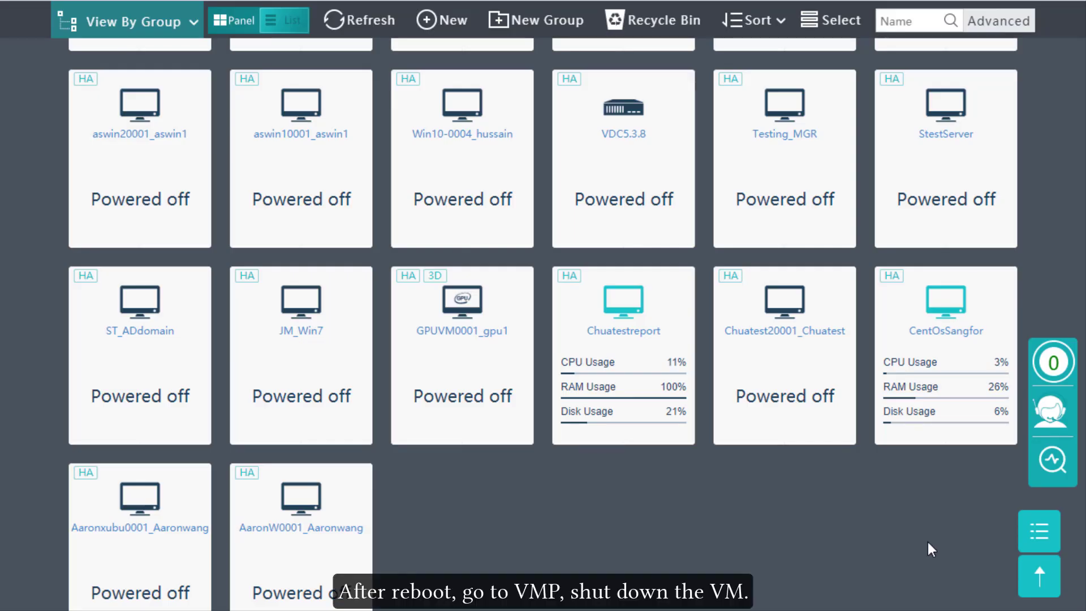
# Step: Shut down the CentOsSangfor virtual machine and confirm the operation
pyautogui.moveTo(996, 437)
pyautogui.click(987, 390)
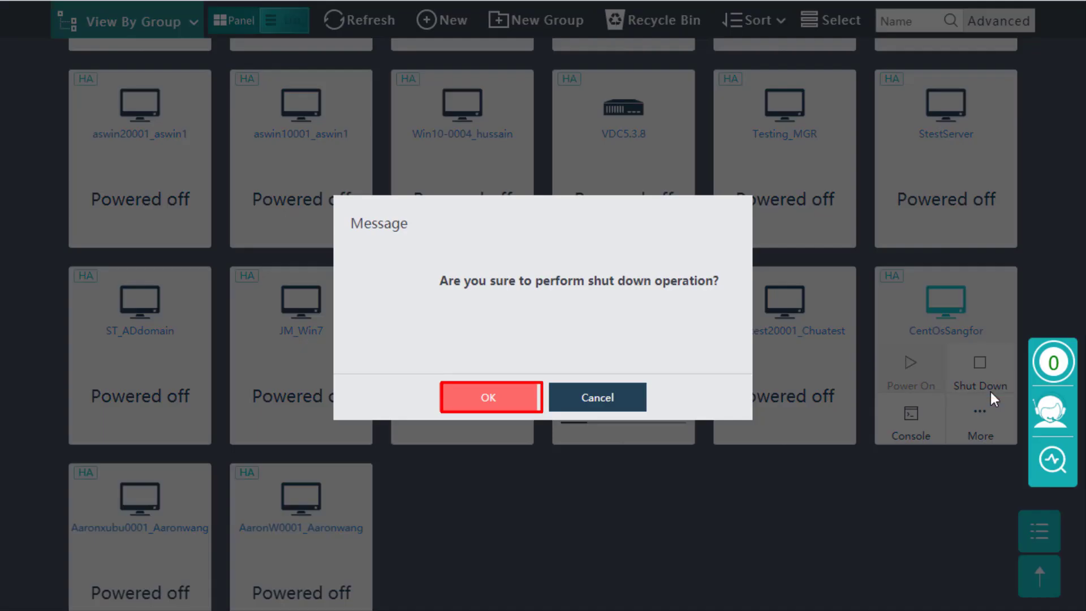
pyautogui.click(453, 397)
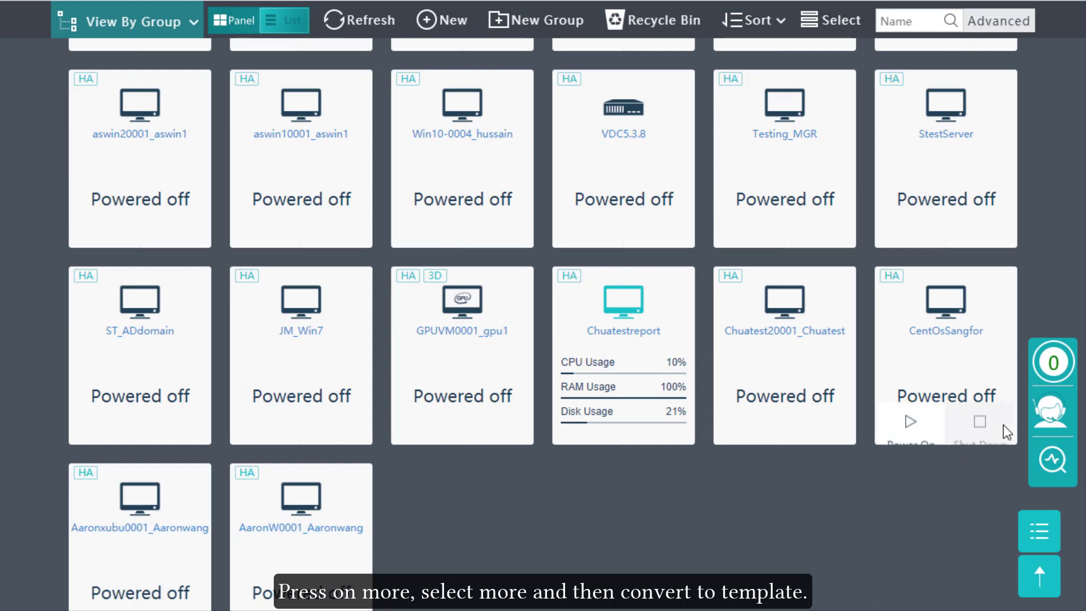
# Step: Convert the CentOsSangfor virtual machine to a template and confirm the conversion
pyautogui.click(997, 430)
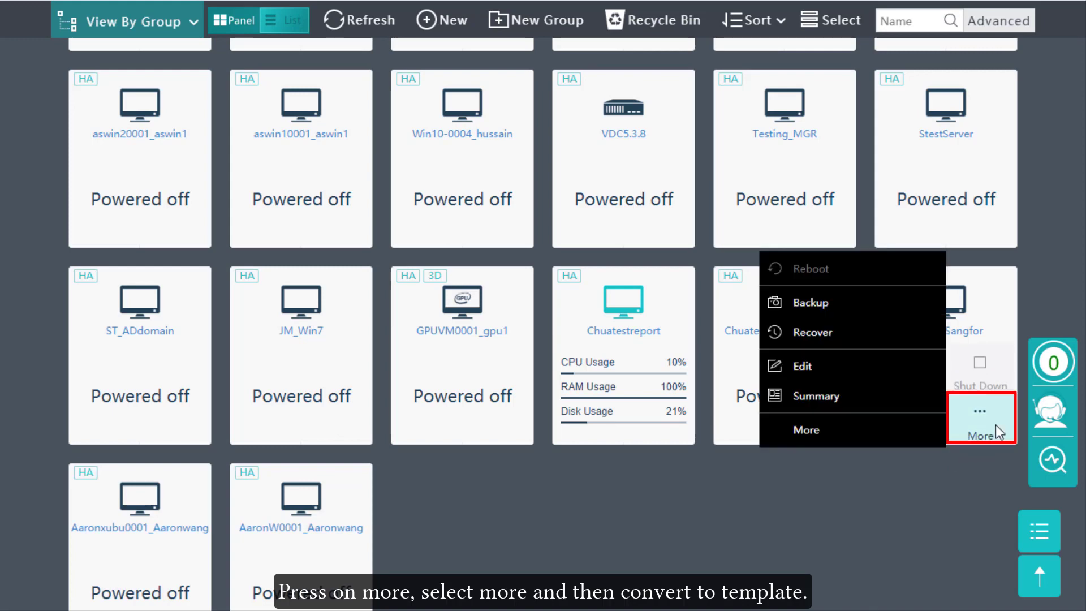
pyautogui.click(863, 442)
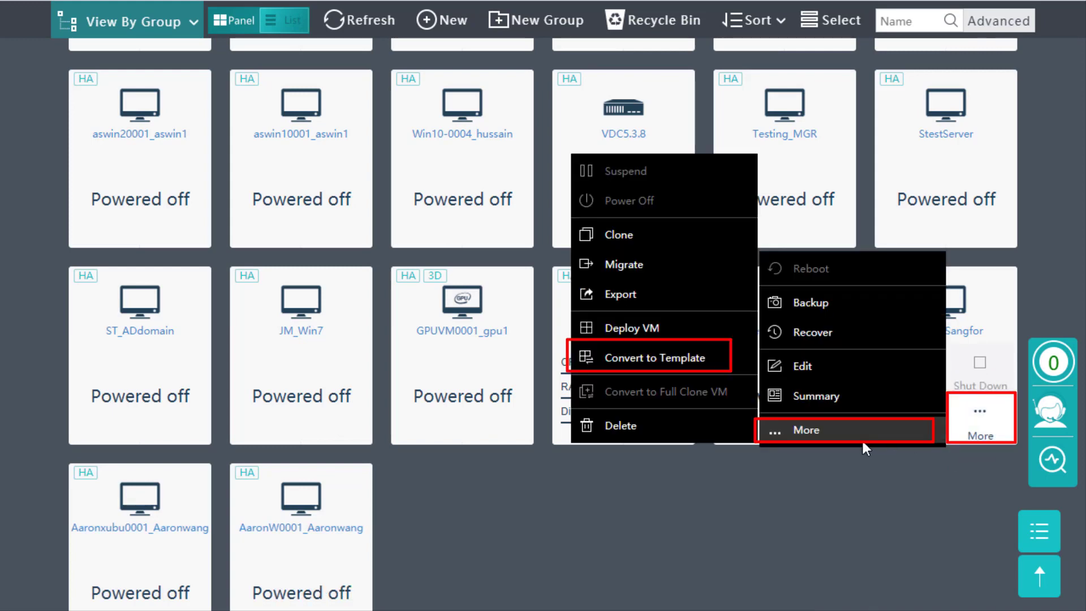
pyautogui.click(704, 365)
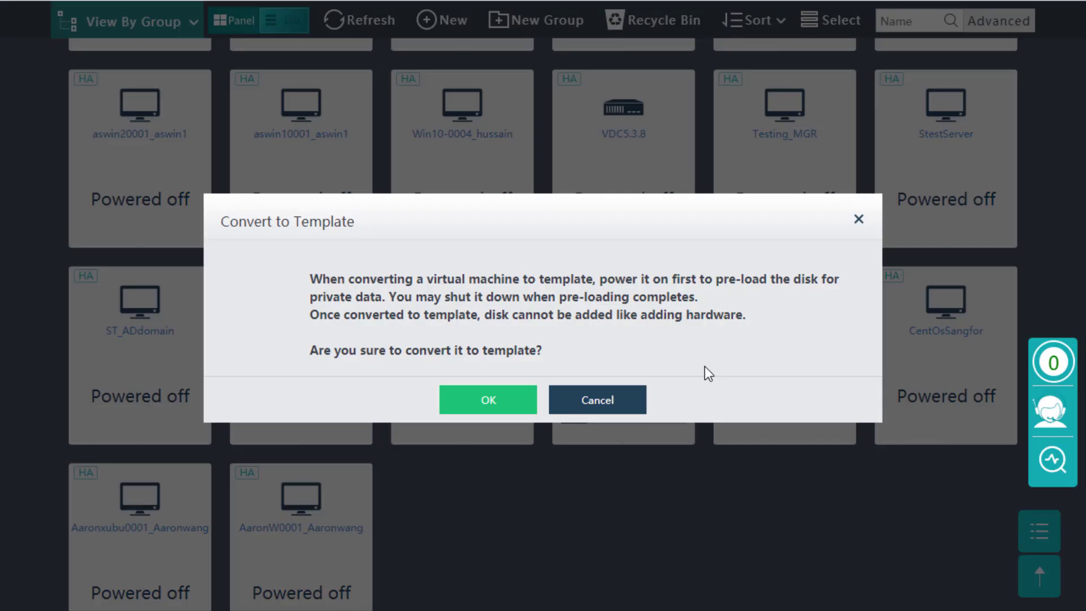
pyautogui.click(502, 410)
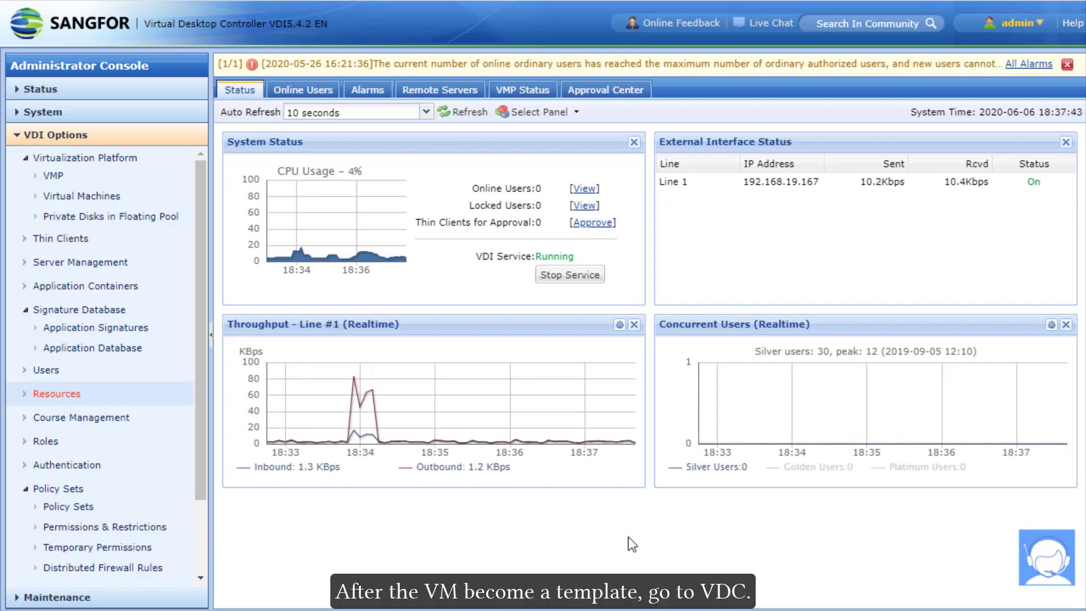
# Step: In the VDC console's Resources, add a Virtual Desktop resource named CentOS and assign it to the Default area
pyautogui.click(119, 403)
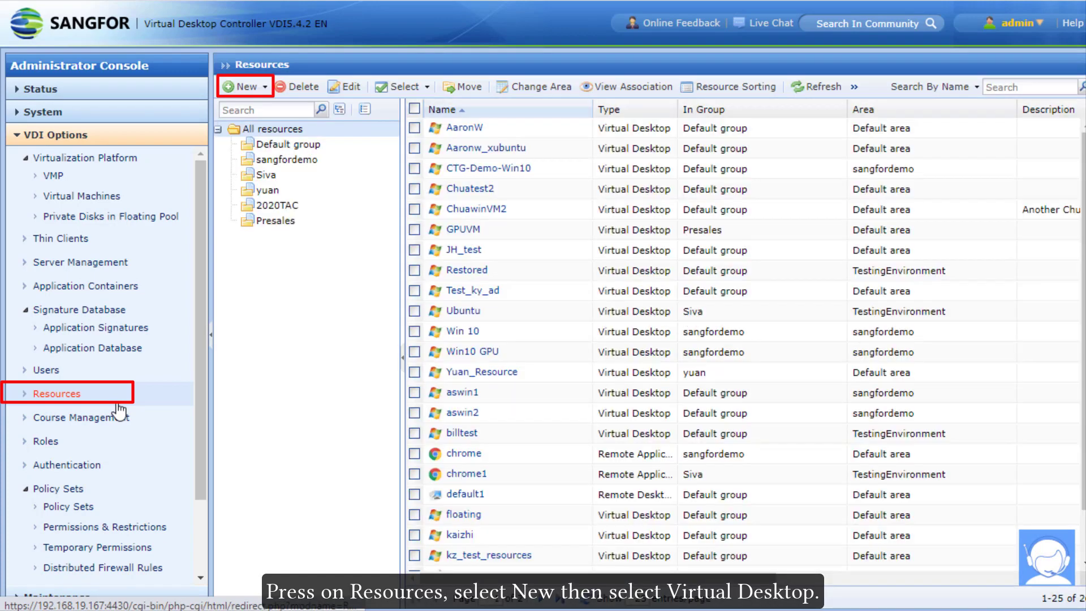
pyautogui.click(247, 86)
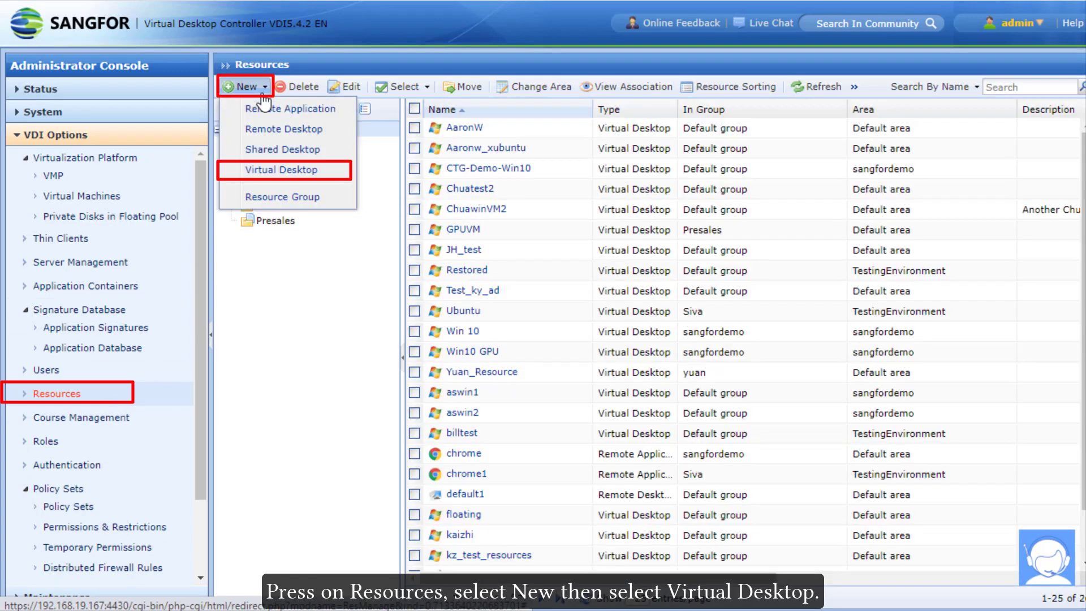
pyautogui.click(273, 171)
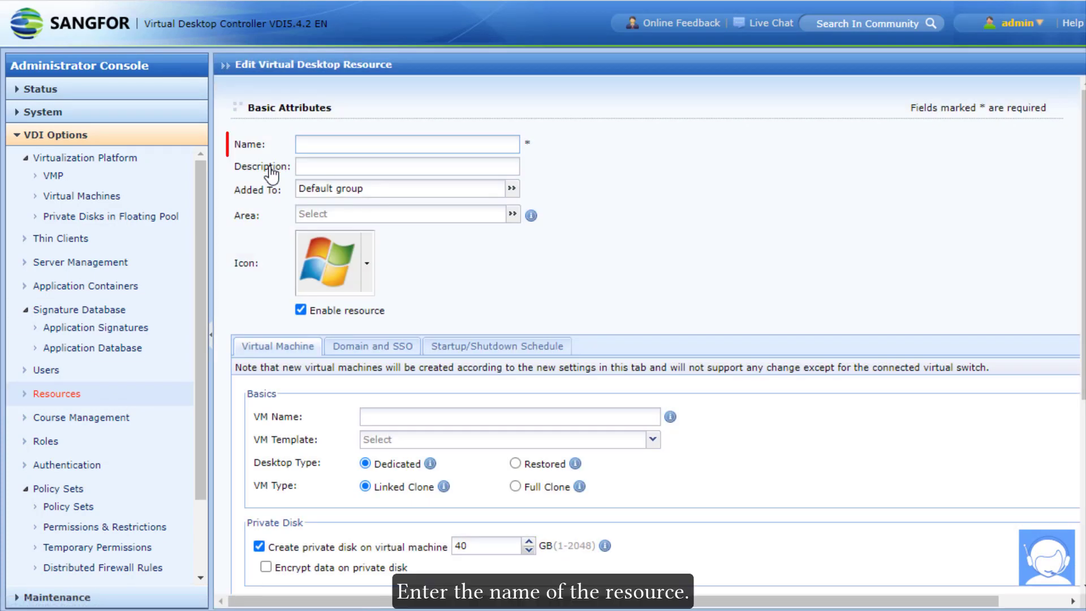
pyautogui.click(338, 146)
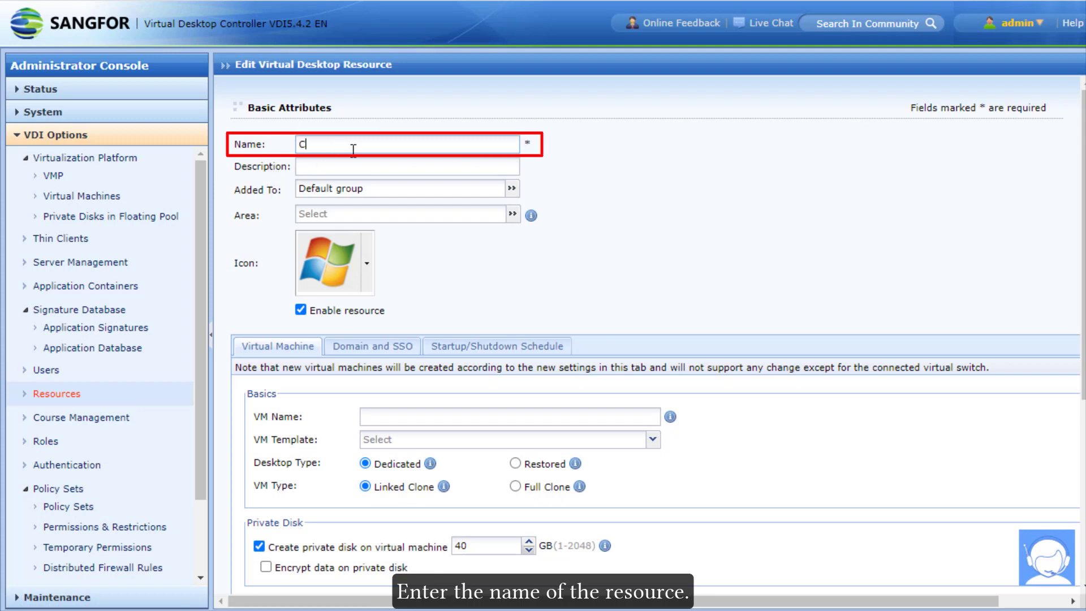
pyautogui.write('CentOS')
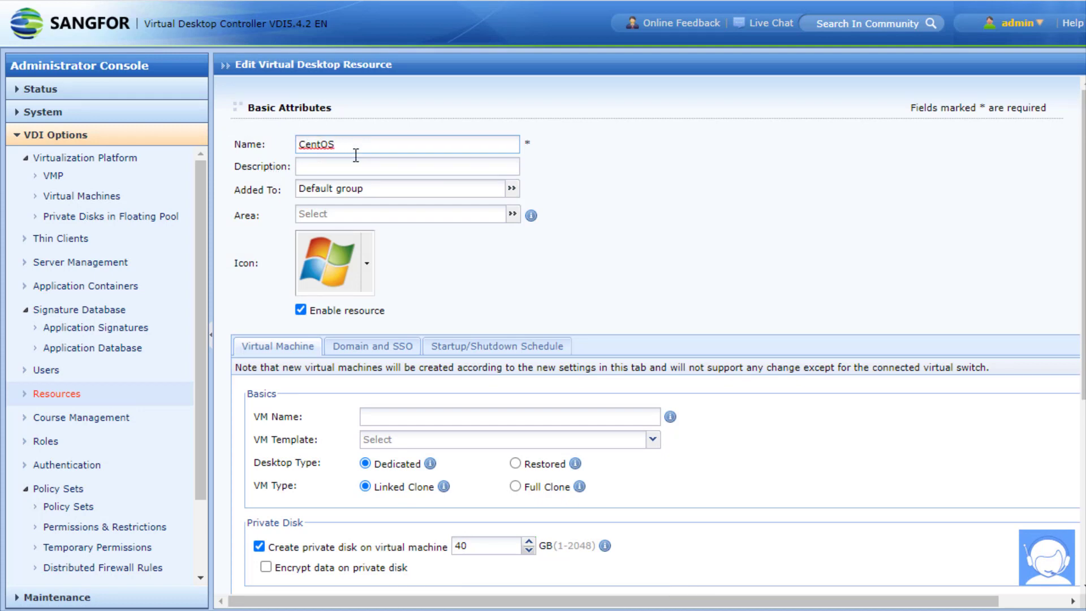
pyautogui.click(408, 217)
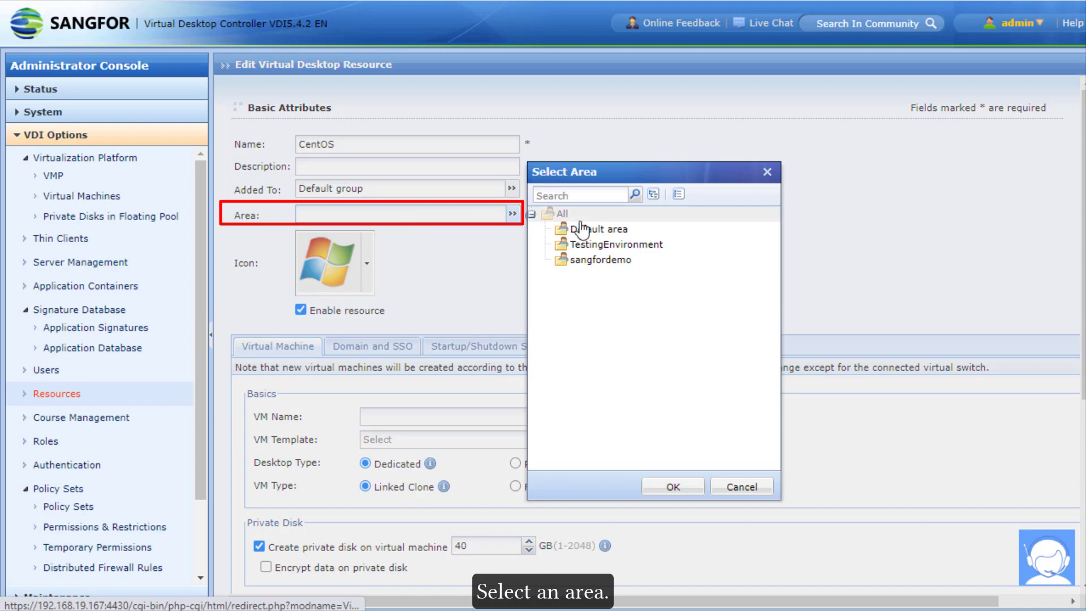
pyautogui.click(582, 229)
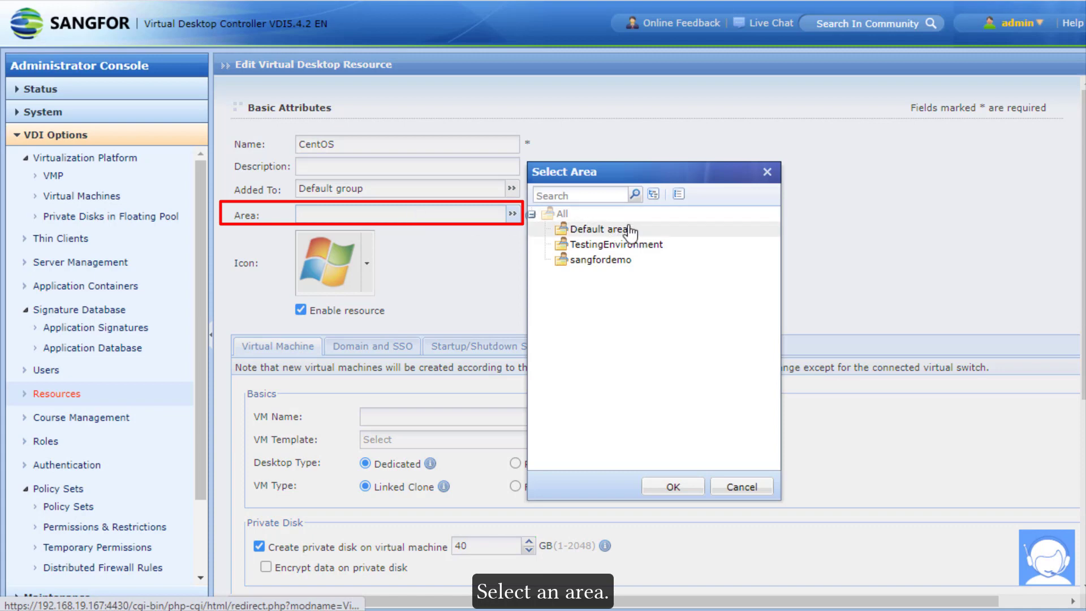
pyautogui.click(673, 487)
# Step: Set the VM name of the CentOS resource to CentOSTest
pyautogui.scroll(-3, 817, 420)
pyautogui.scroll(-1, 817, 421)
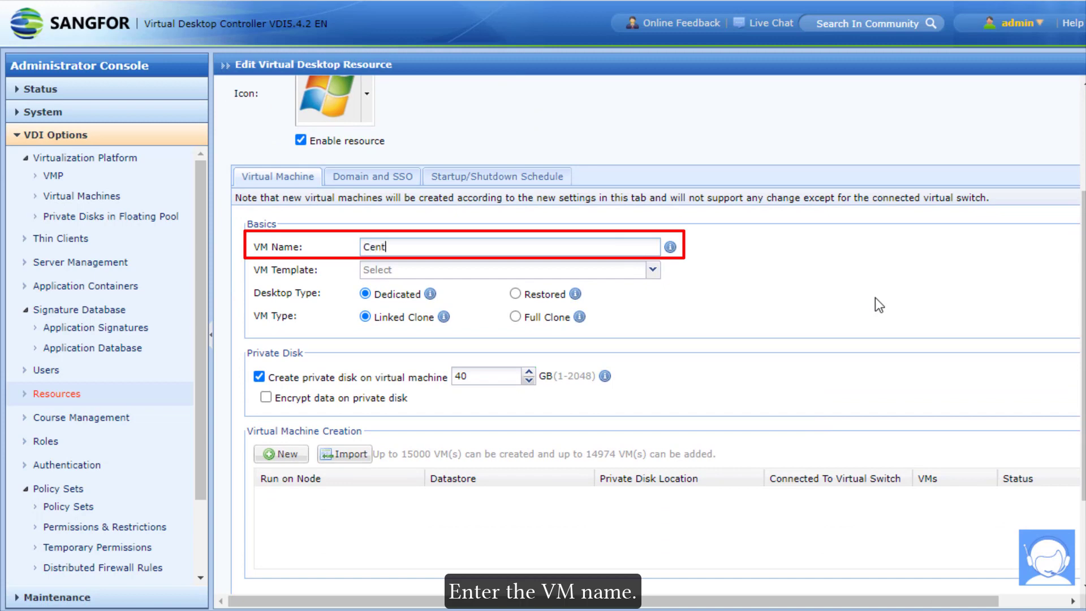
pyautogui.write('CentOSTest')
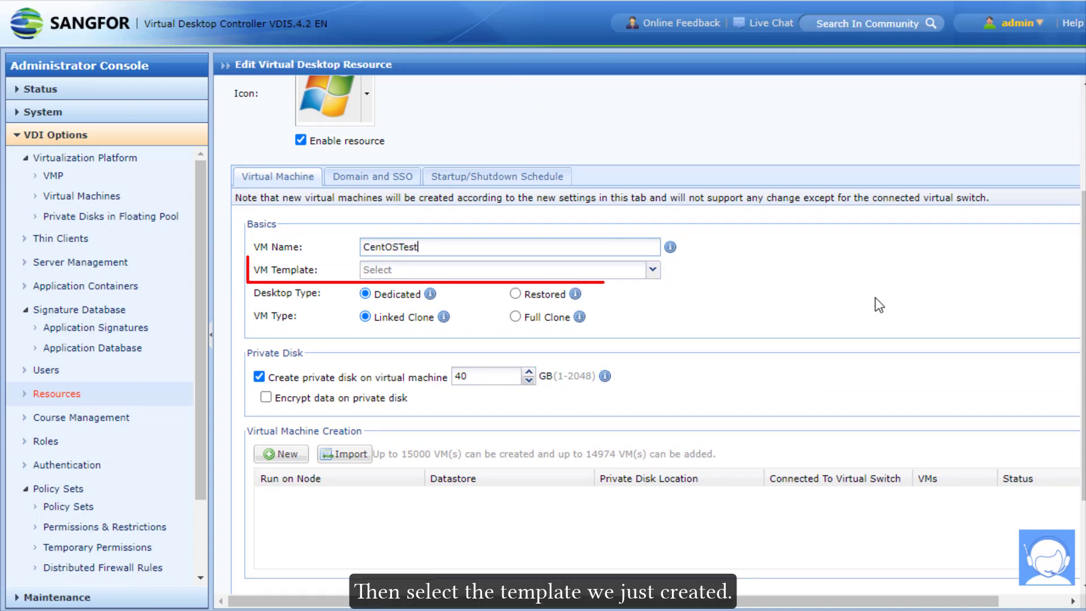
# Step: Choose CentOsSangfor as the VM template and set the private disk size to 50 GB
pyautogui.click(645, 273)
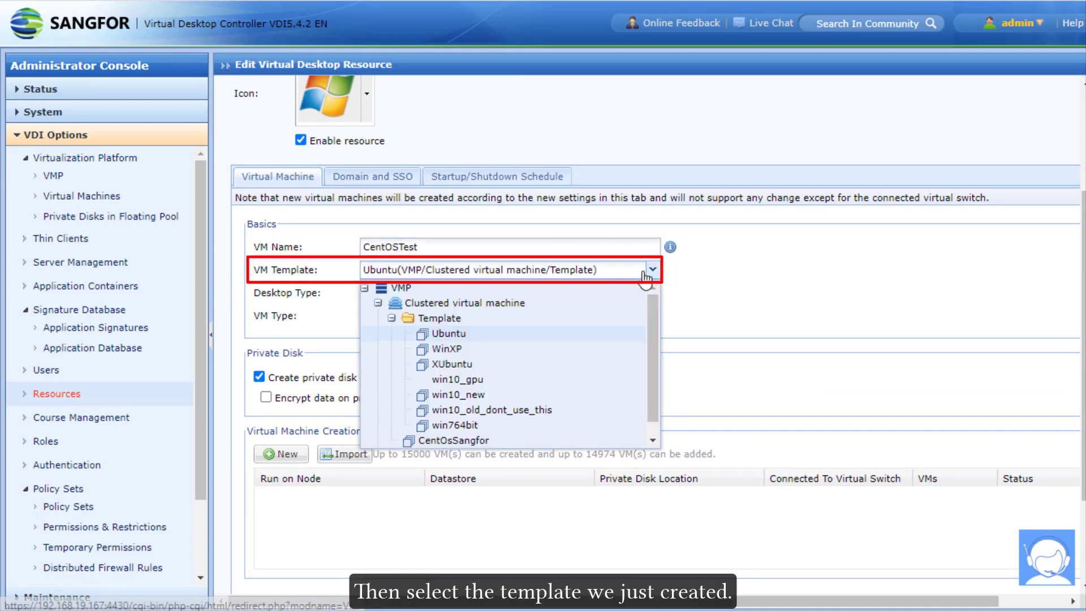
pyautogui.scroll(-1, 594, 347)
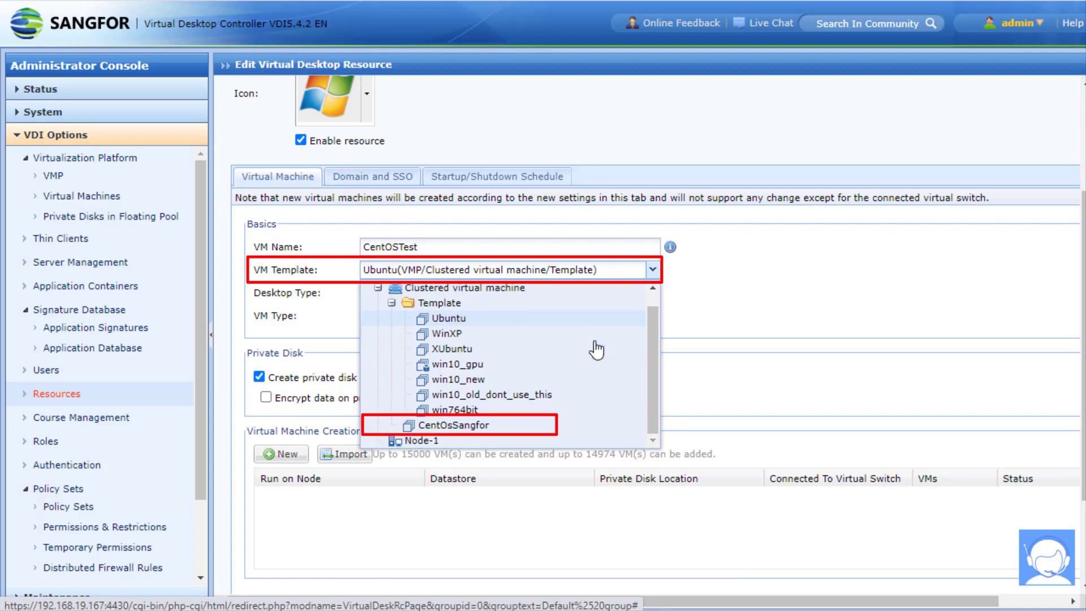
pyautogui.click(485, 425)
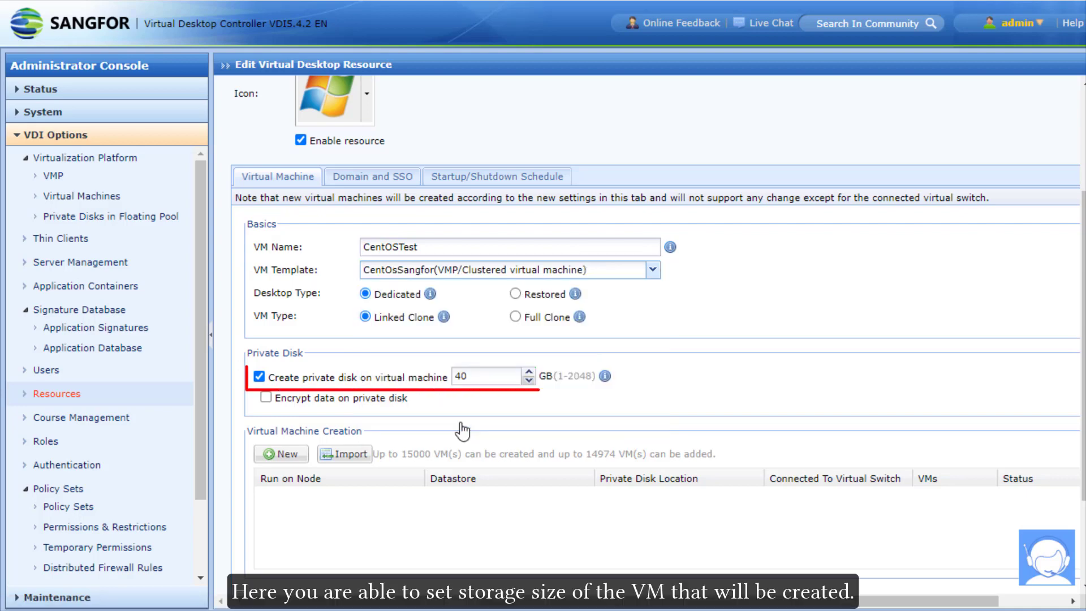
pyautogui.moveTo(494, 369); pyautogui.dragTo(417, 371)
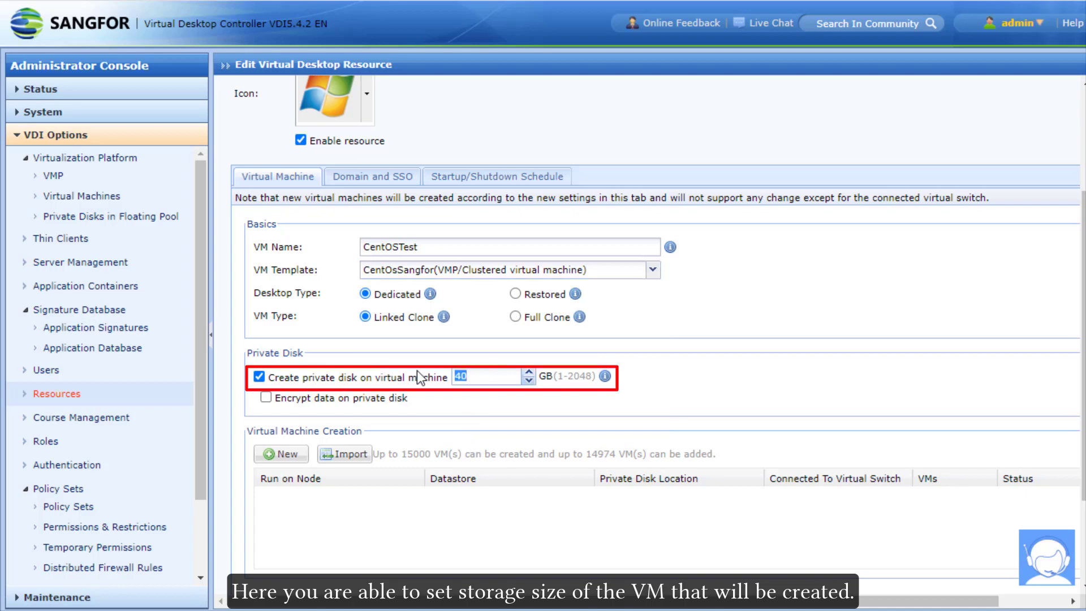
pyautogui.write('50')
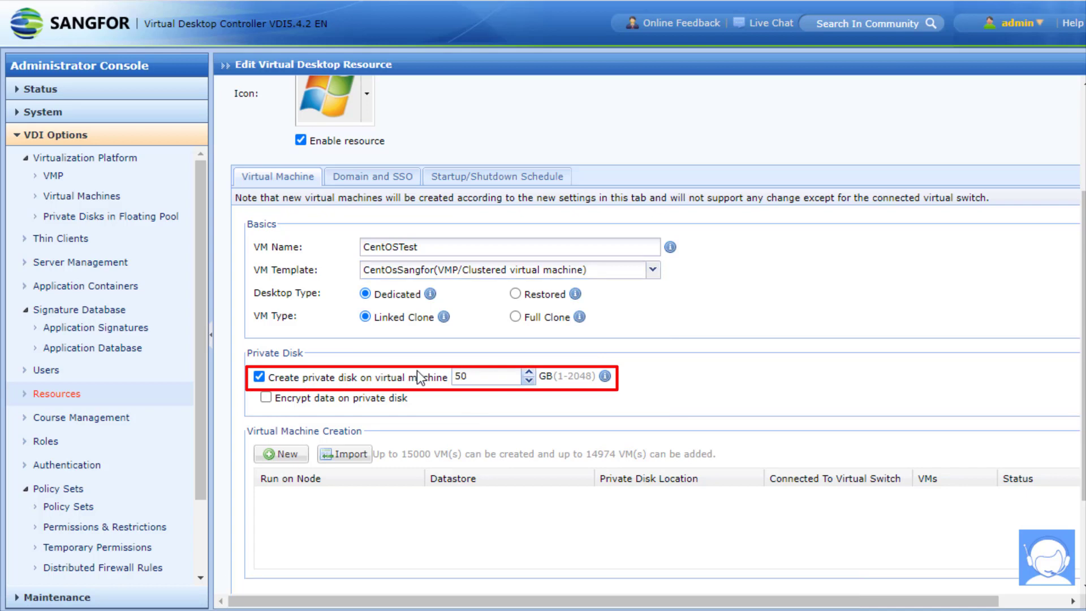
# Step: Add an entry creating 2 virtual machines, confirm it, and save the resource with Save and Add
pyautogui.click(272, 458)
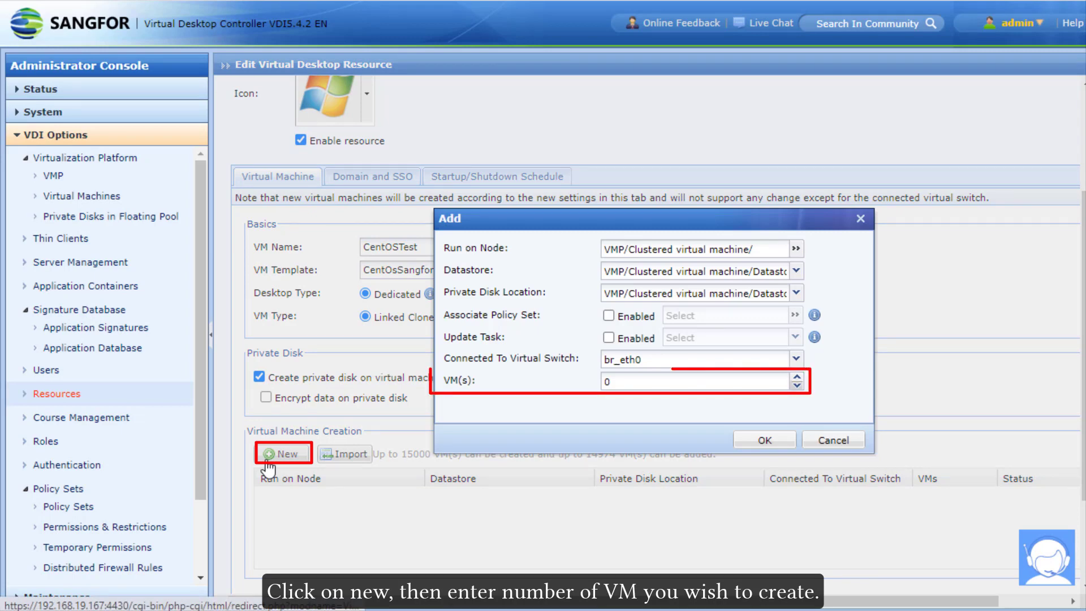
pyautogui.doubleClick(676, 379)
pyautogui.write('2')
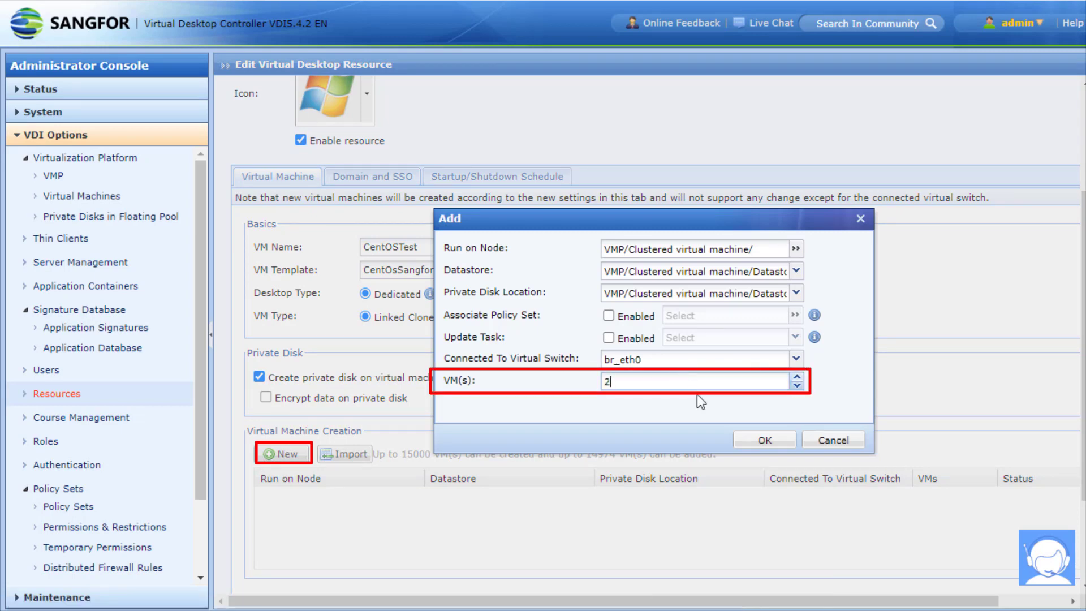
pyautogui.click(764, 440)
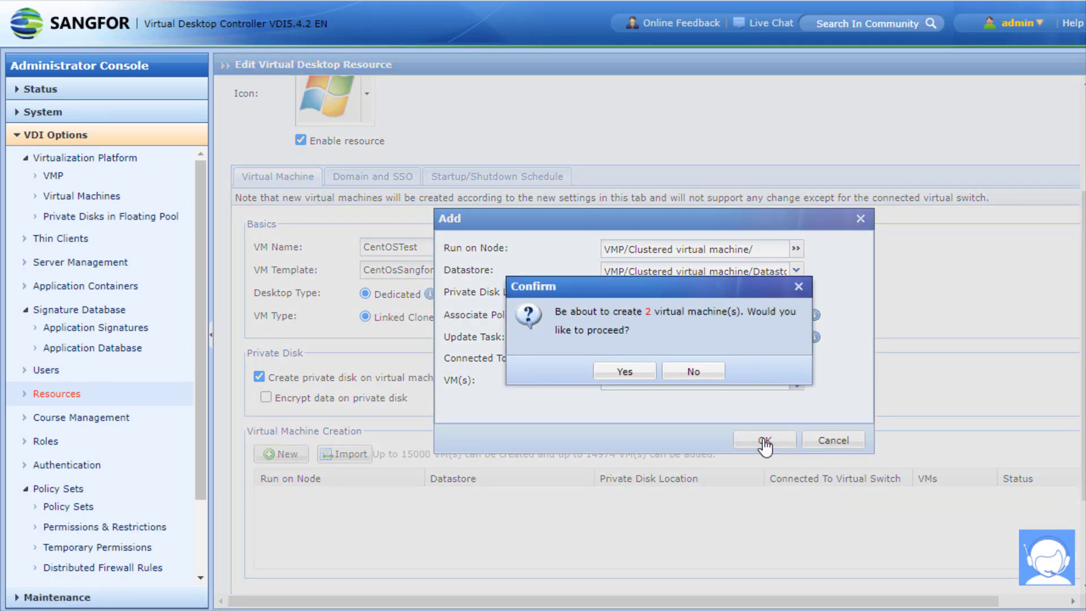
pyautogui.click(624, 372)
pyautogui.click(306, 541)
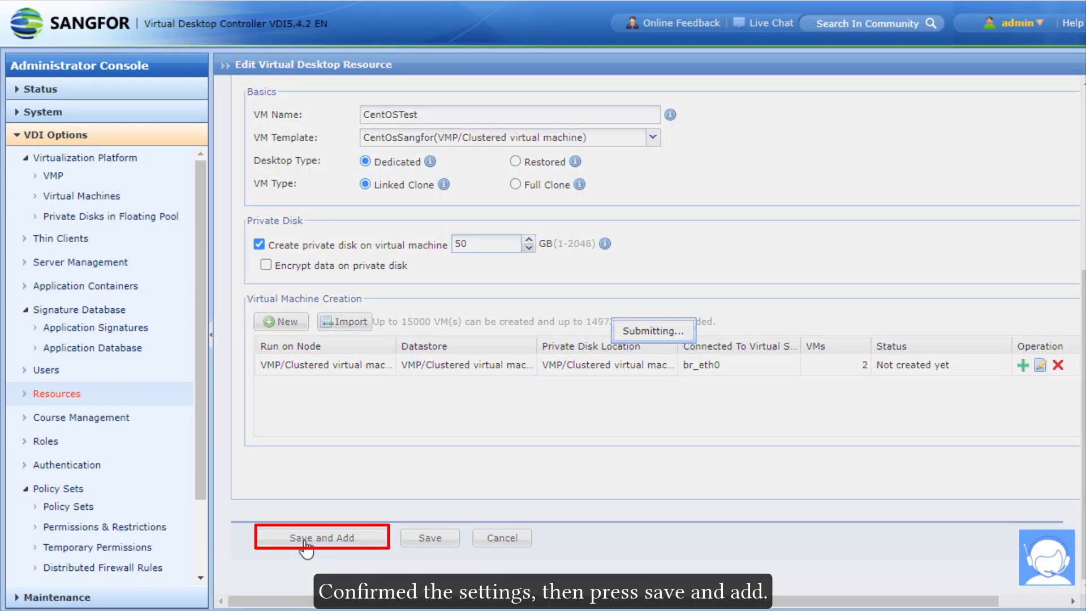